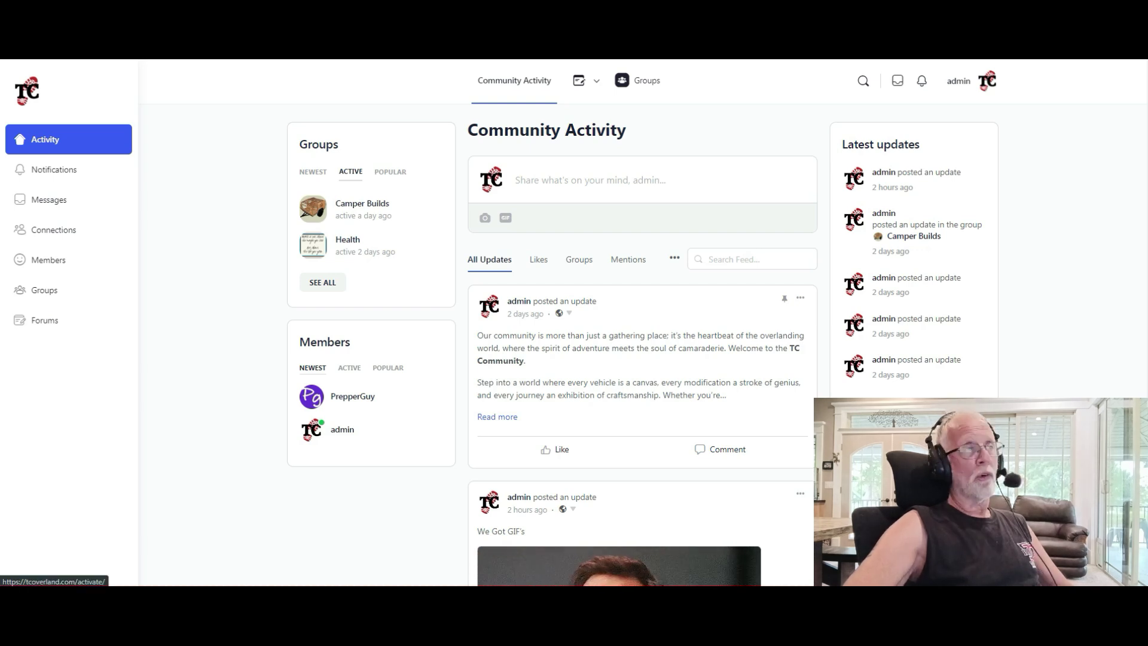
- Reload the Community Activity feed using the Activity link in the left sidebar
left_click(69, 140)
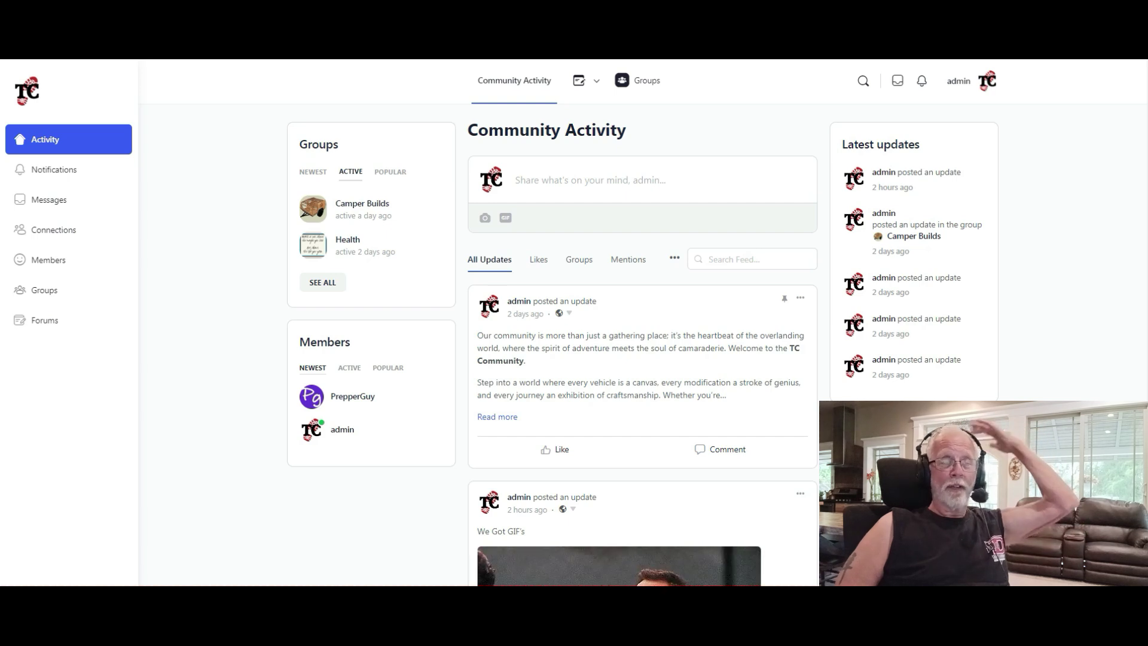
scroll(643, 346, "down", 4)
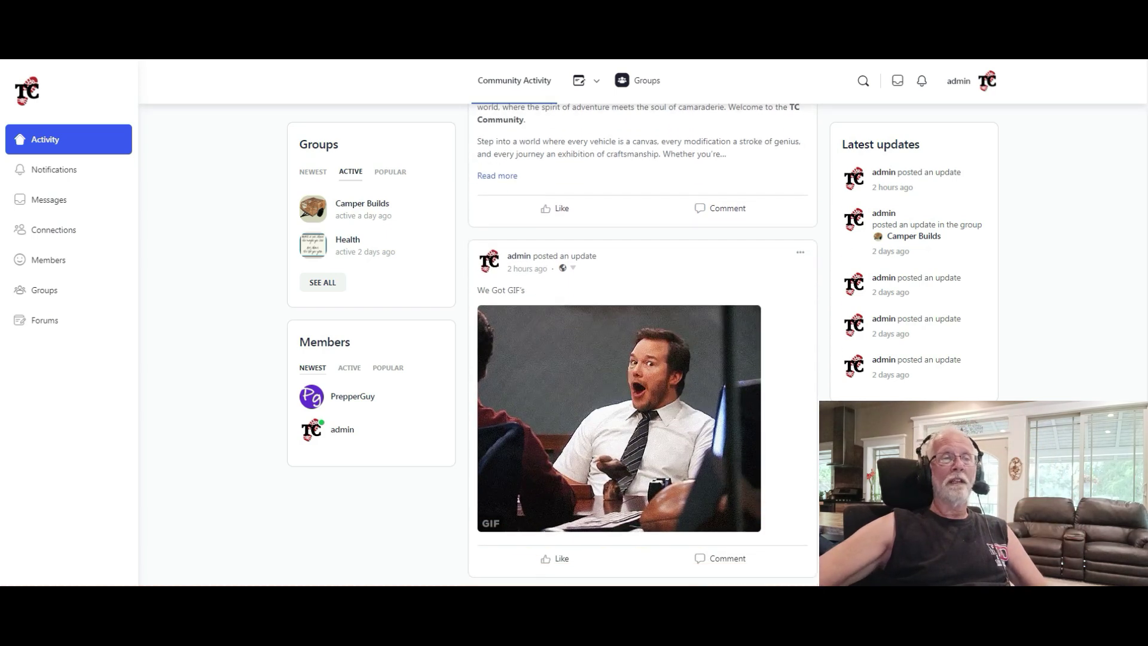
scroll(642, 347, "down", 8)
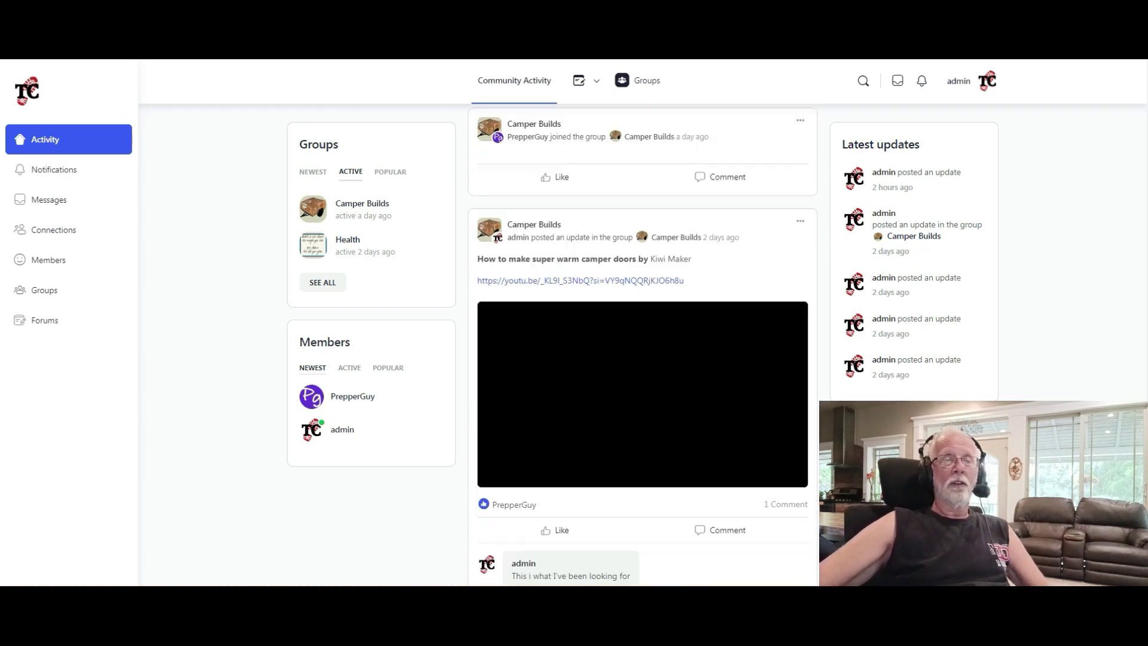
scroll(642, 346, "down", 3)
scroll(642, 347, "up", 6)
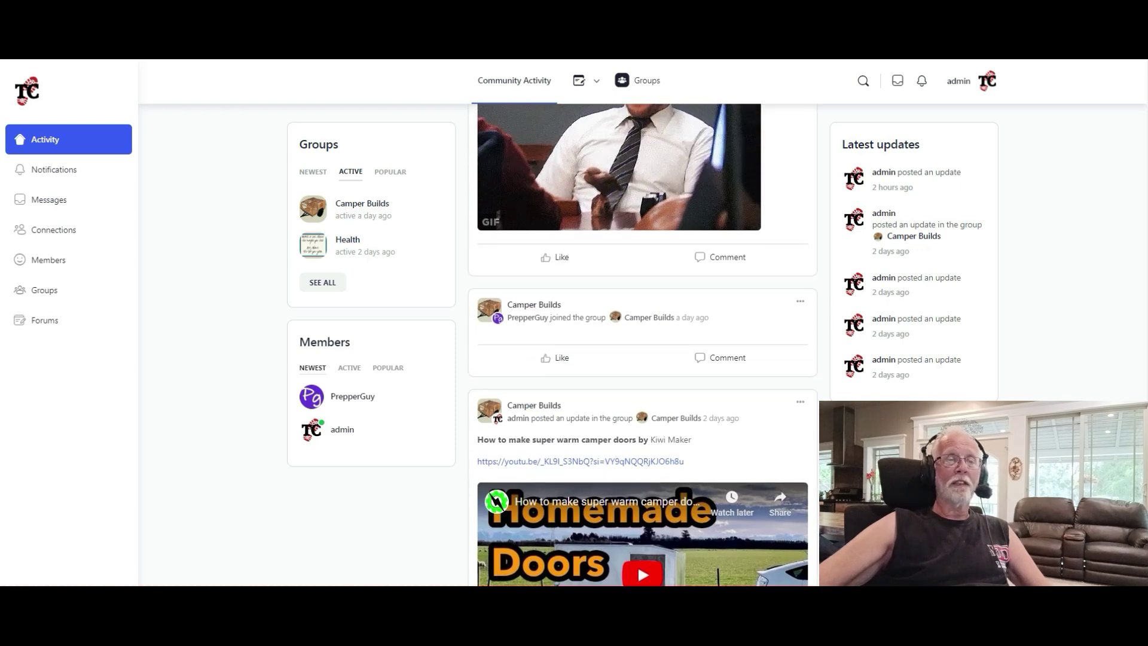
scroll(643, 346, "up", 4)
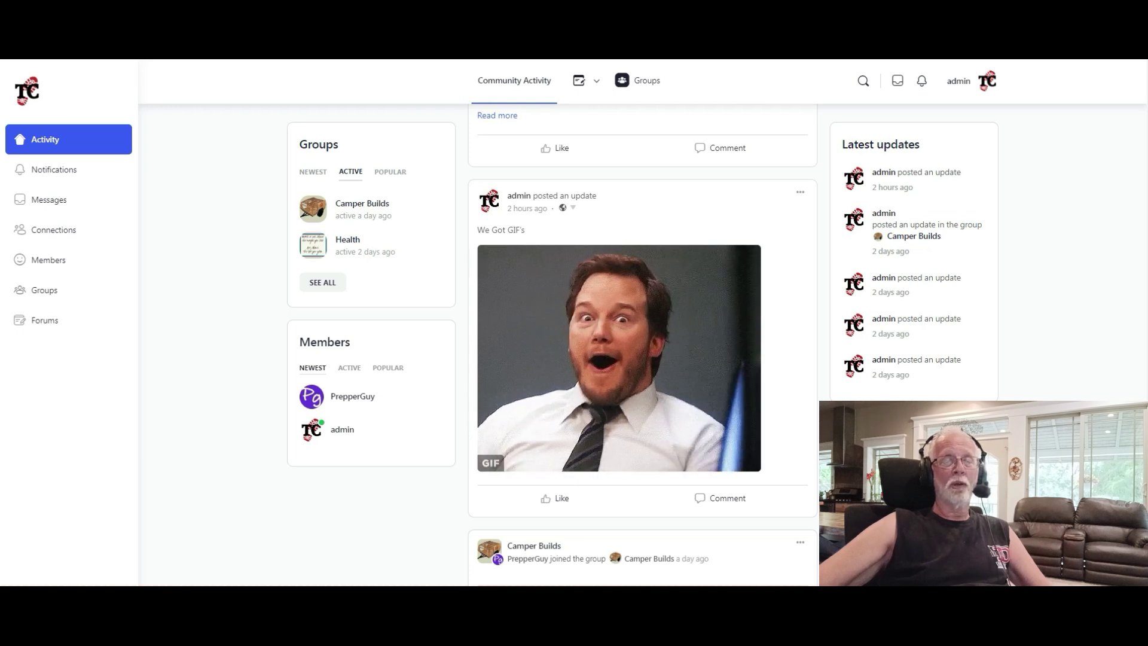
scroll(637, 564, "down", 5)
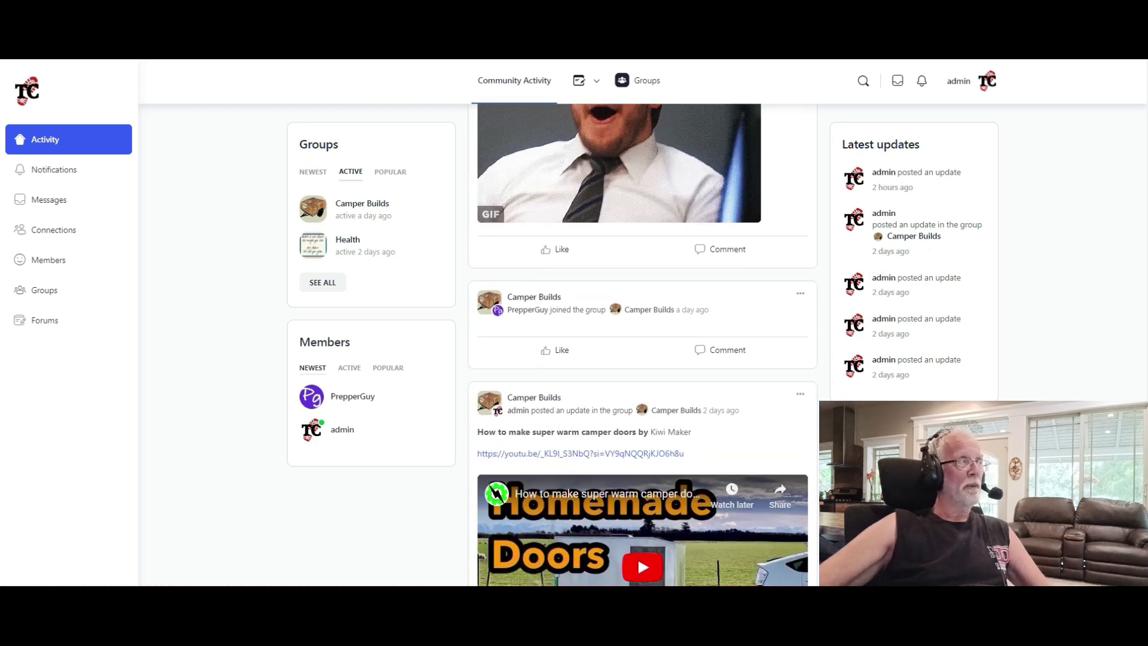
scroll(637, 564, "down", 4)
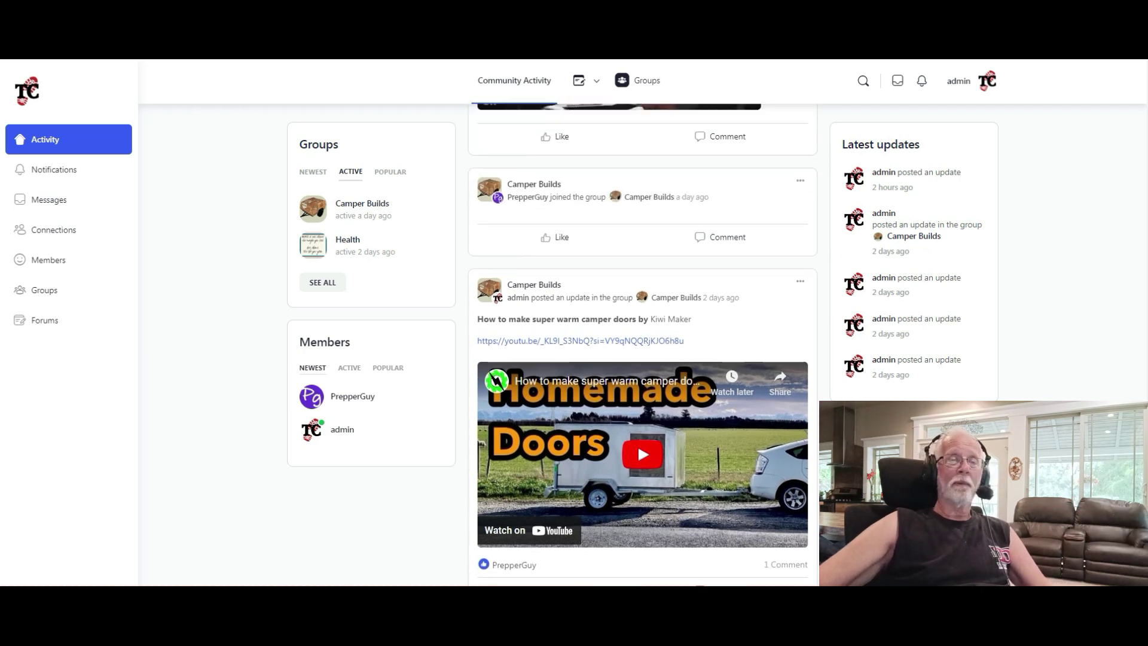
scroll(638, 443, "down", 7)
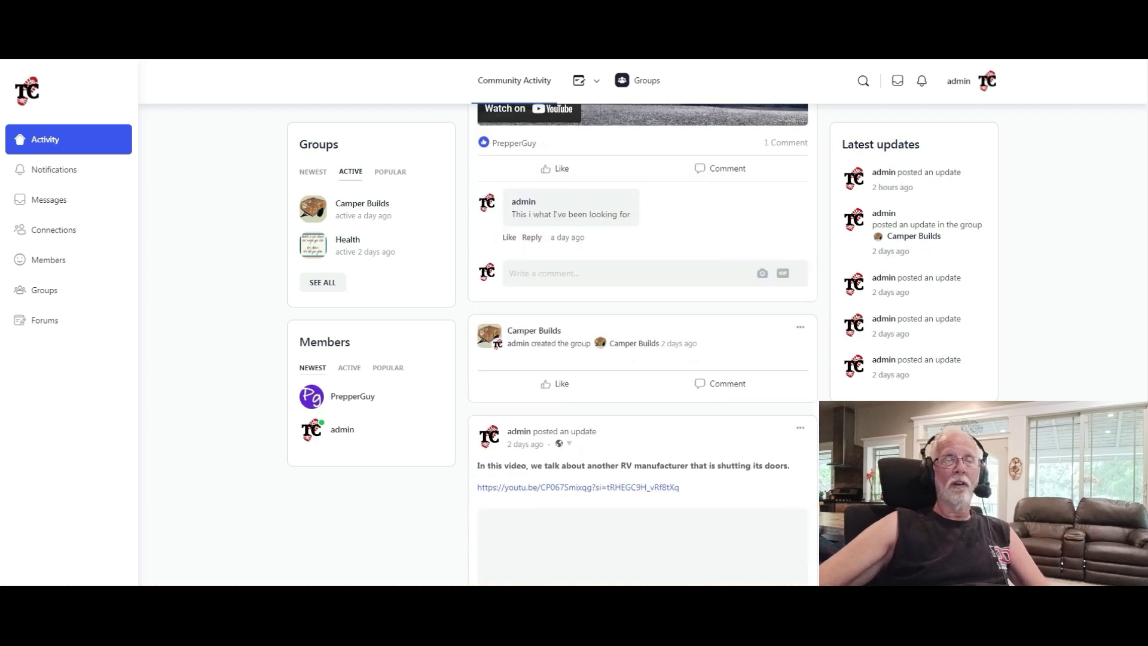
scroll(643, 344, "down", 2)
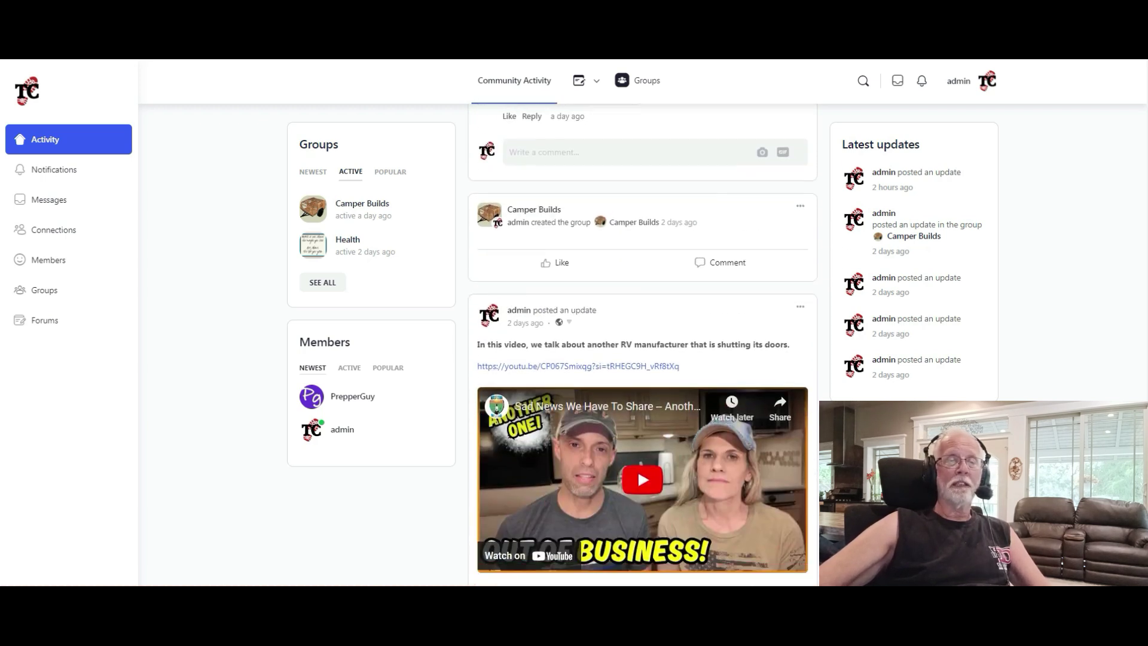
scroll(637, 311, "down", 3)
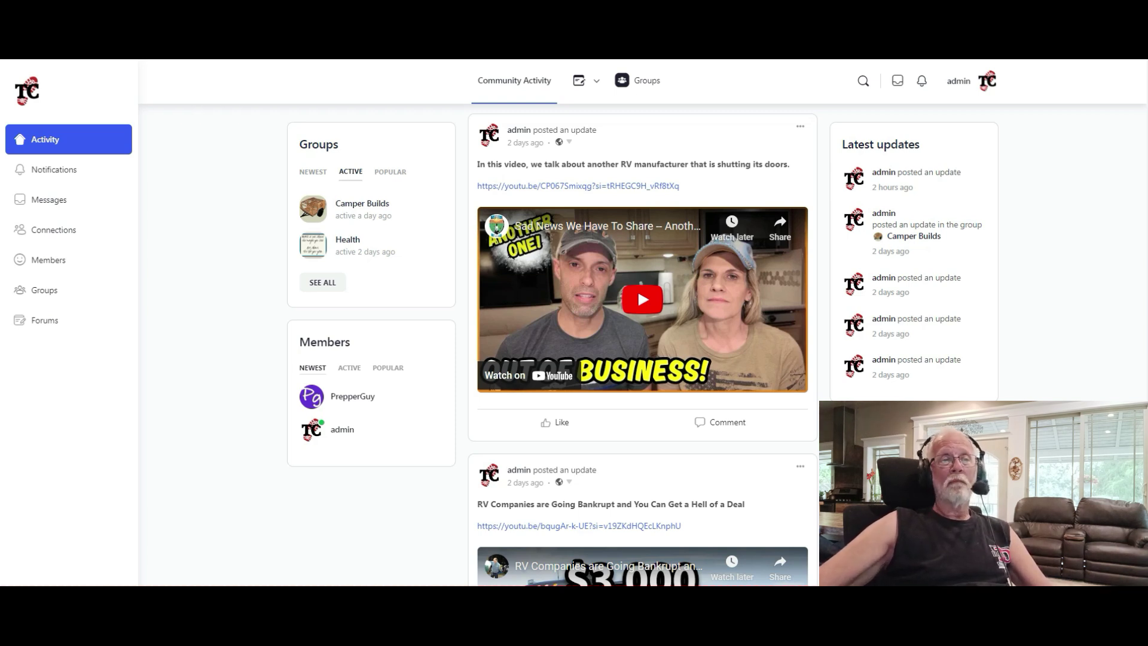
scroll(643, 347, "down", 2)
scroll(637, 328, "down", 2)
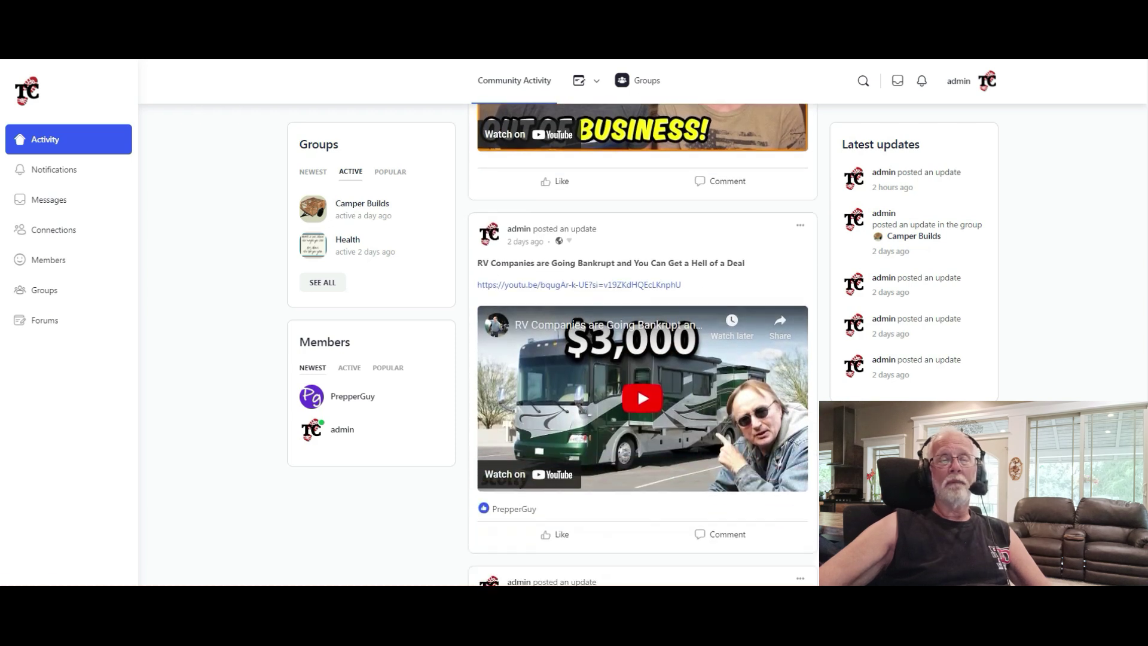
scroll(638, 328, "down", 1)
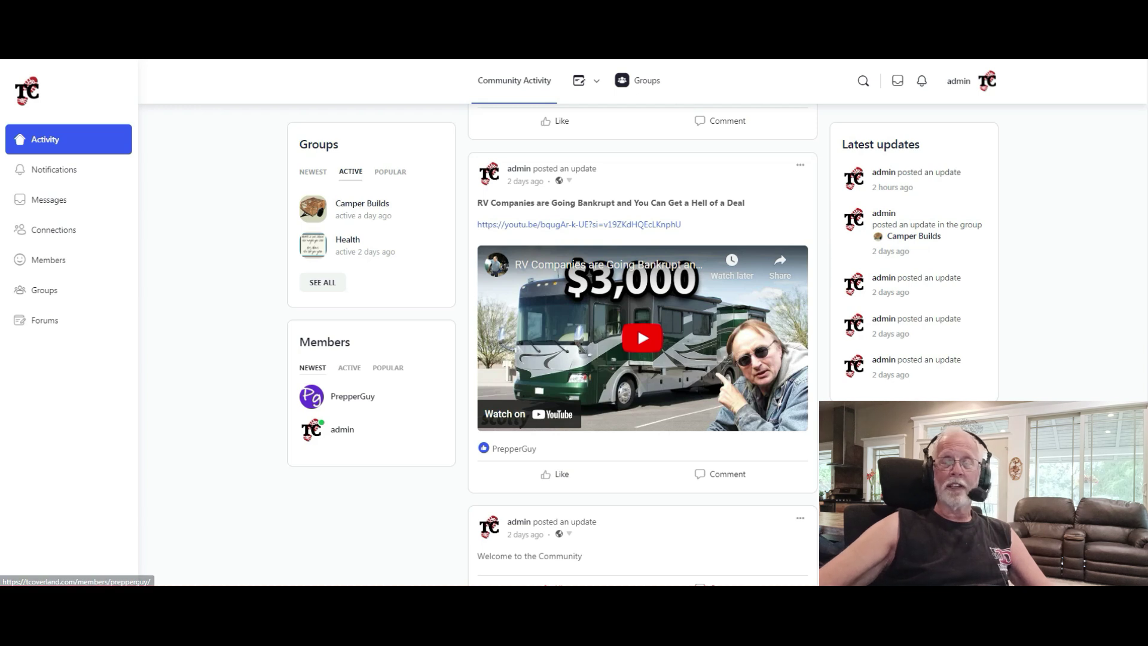
- Open the profile of the member who liked the RV video and look over their Details section
left_click(352, 396)
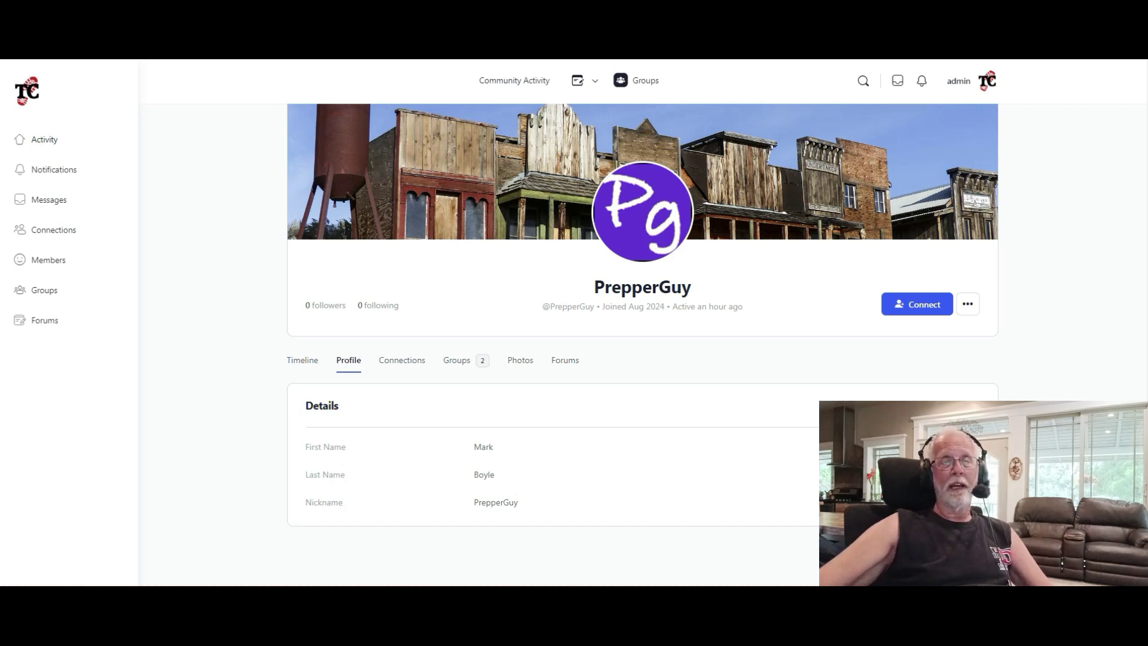
scroll(642, 335, "down", 1)
scroll(643, 335, "up", 1)
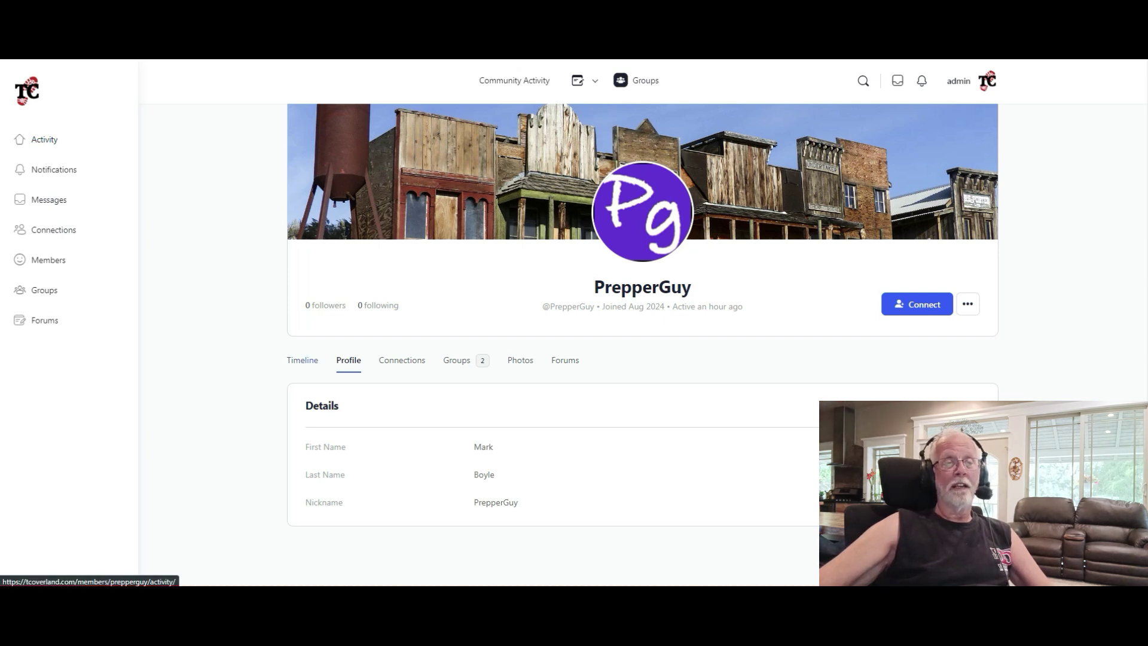
- Switch the member's profile to the Timeline tab and scroll to the Shameless plug post
left_click(302, 360)
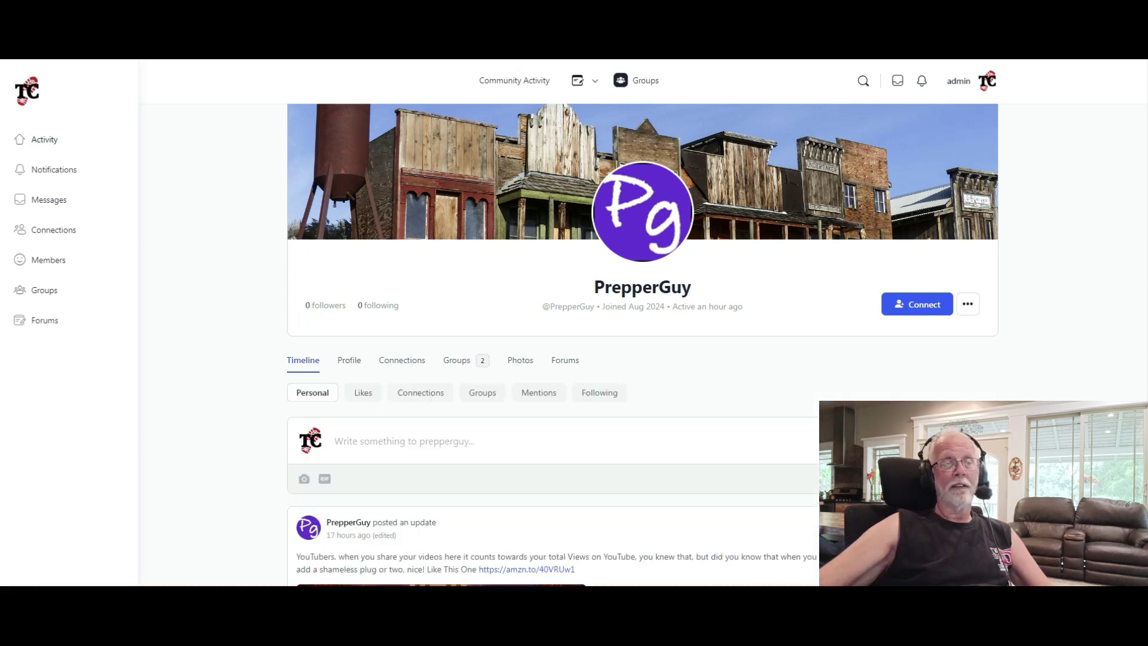
scroll(643, 344, "down", 4)
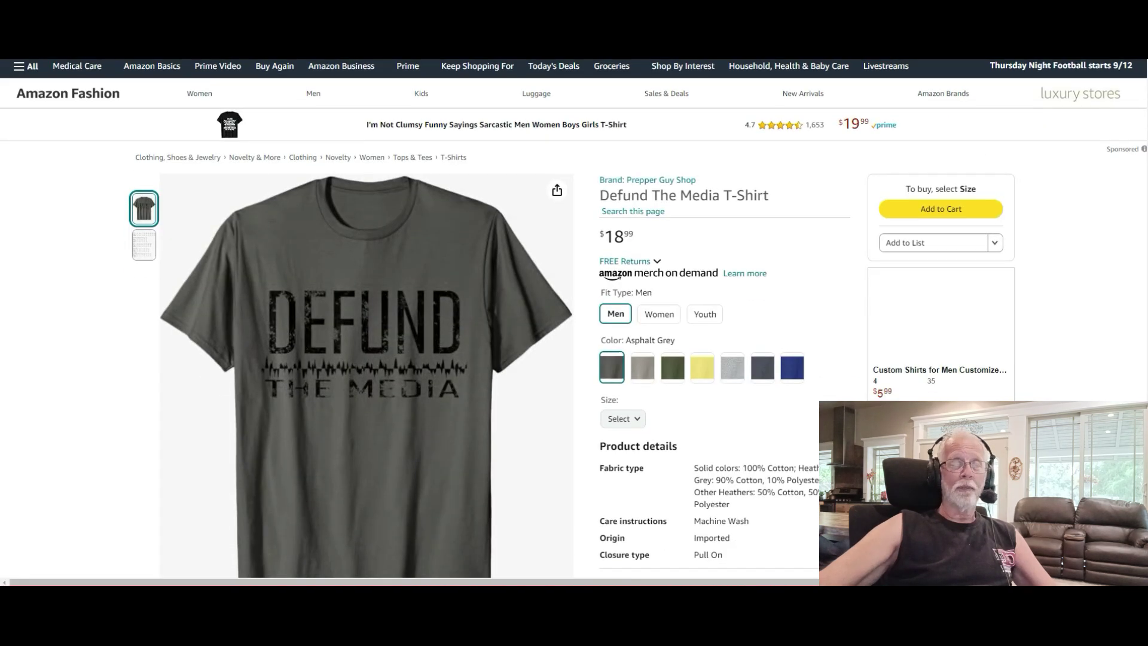
- Scroll through the Amazon 'Defund The Media' T-shirt listing ($18.99, Asphalt Grey)
scroll(574, 323, "down", 2)
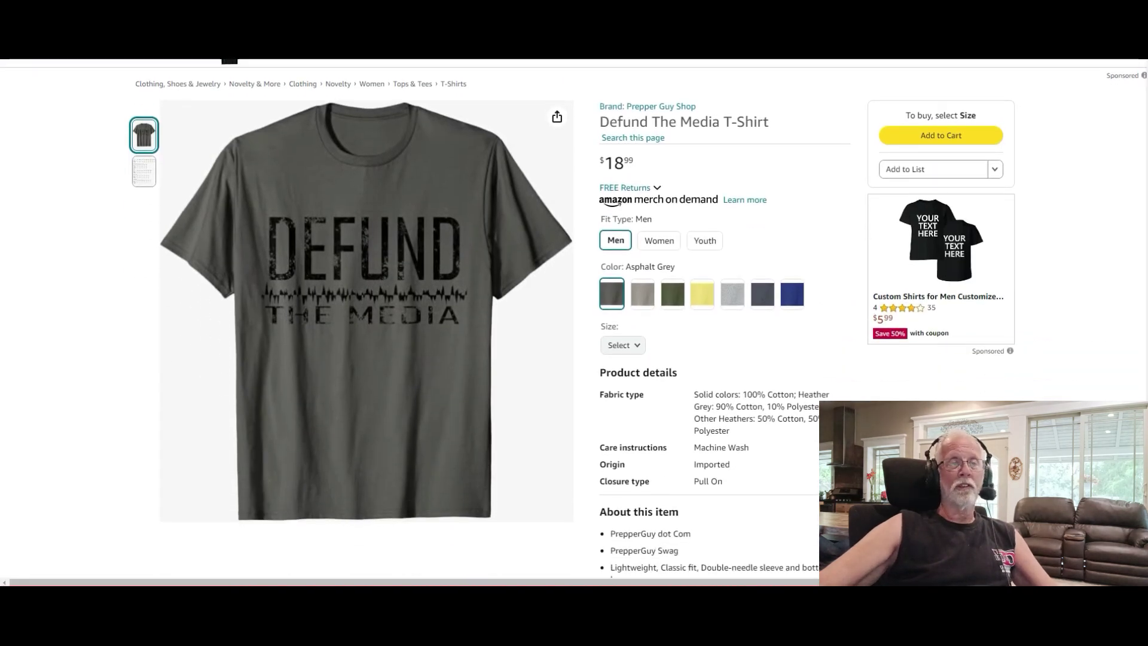
scroll(574, 323, "up", 1)
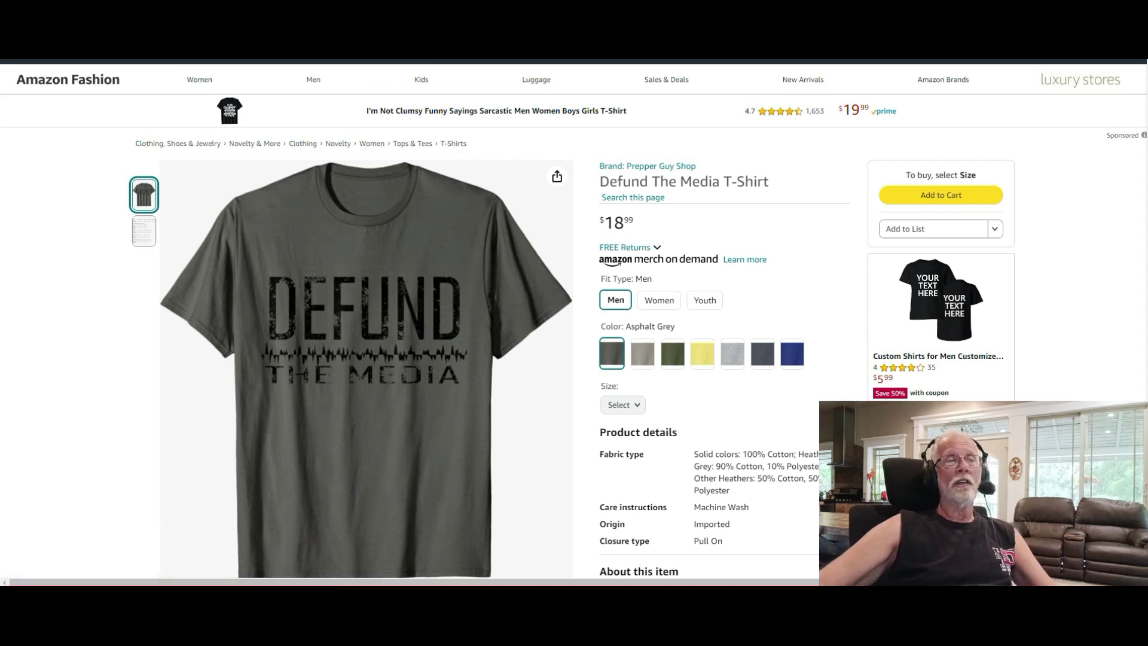
- Close the Amazon tab and scroll the feed down to the 'My newest podcast' post
key("ctrl+w")
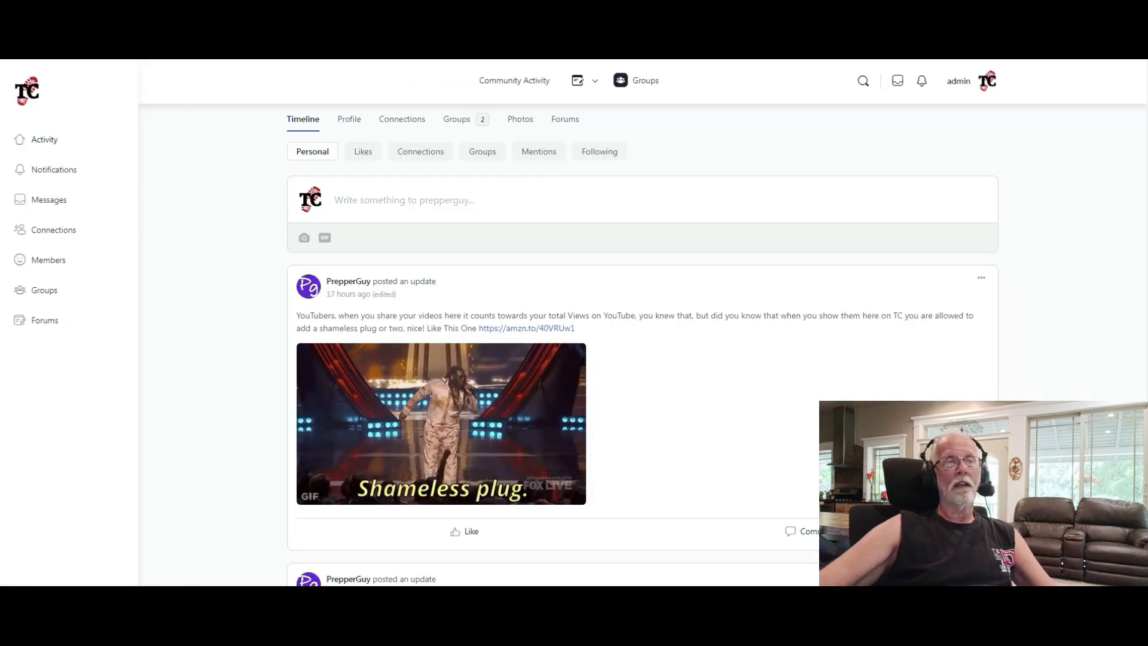
scroll(642, 345, "down", 2)
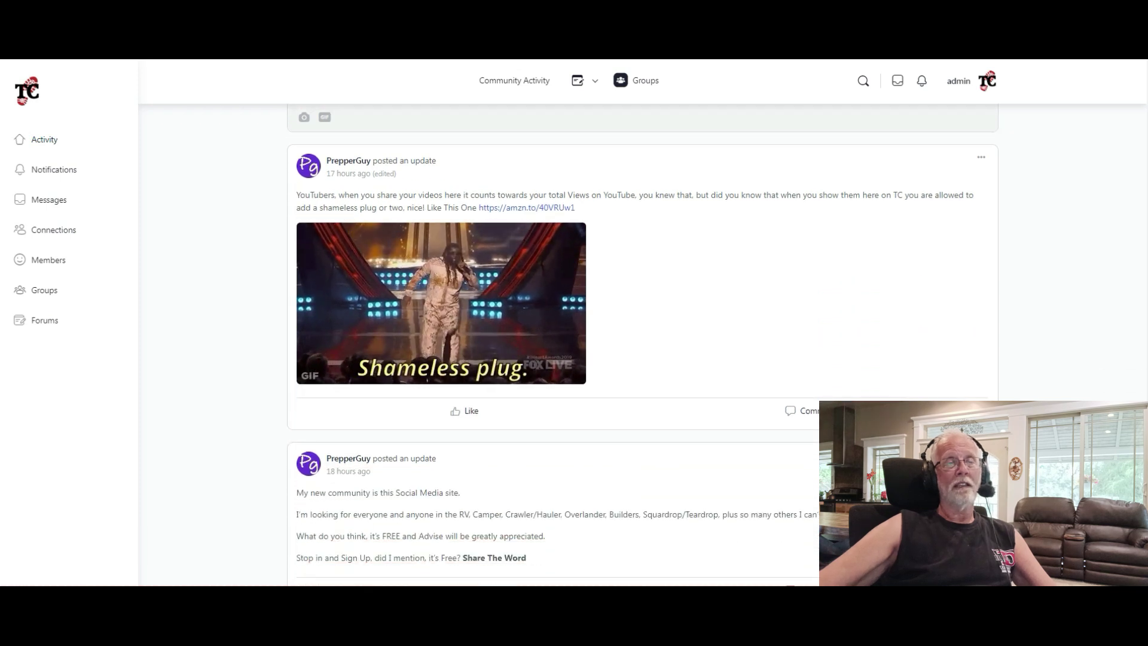
scroll(643, 344, "down", 4)
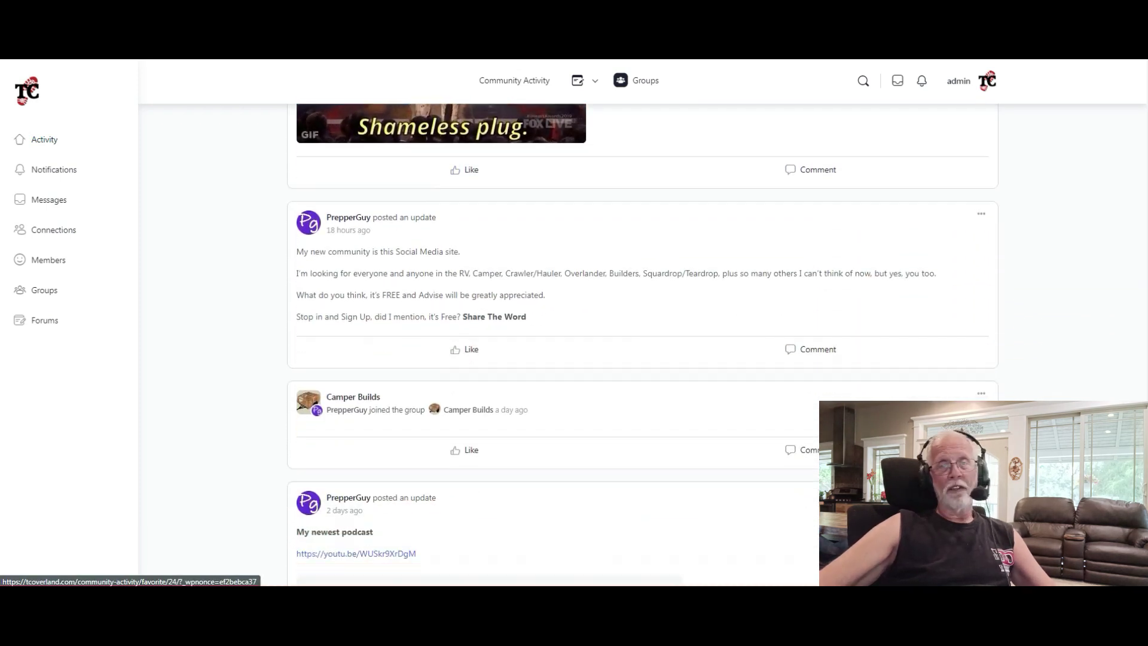
scroll(484, 490, "down", 3)
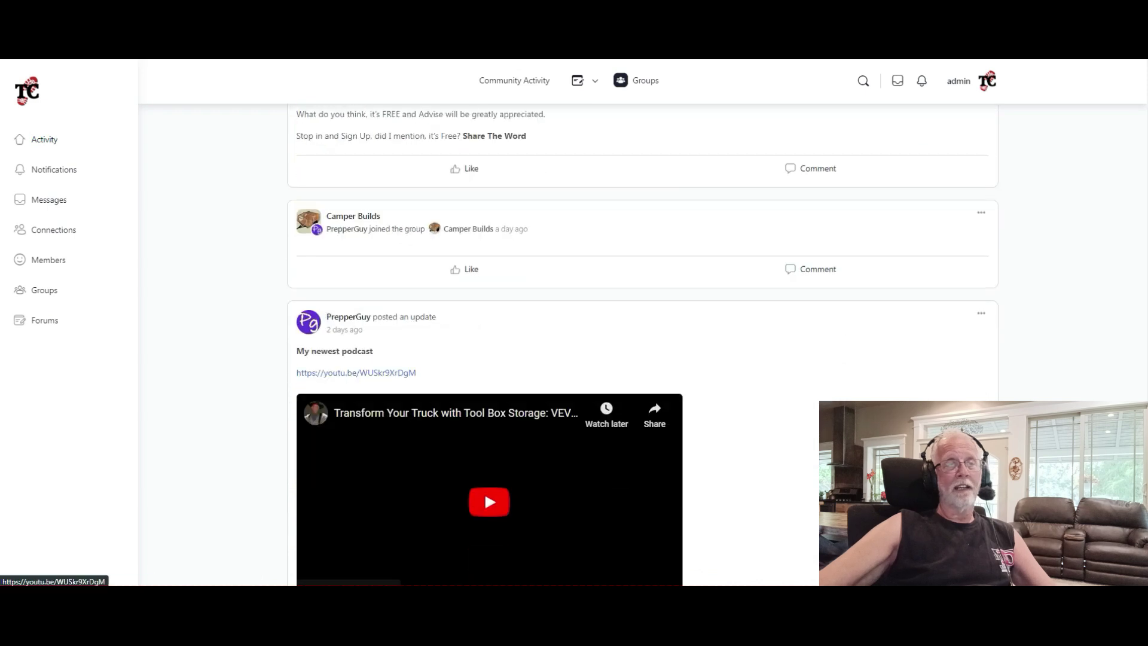
scroll(485, 491, "down", 2)
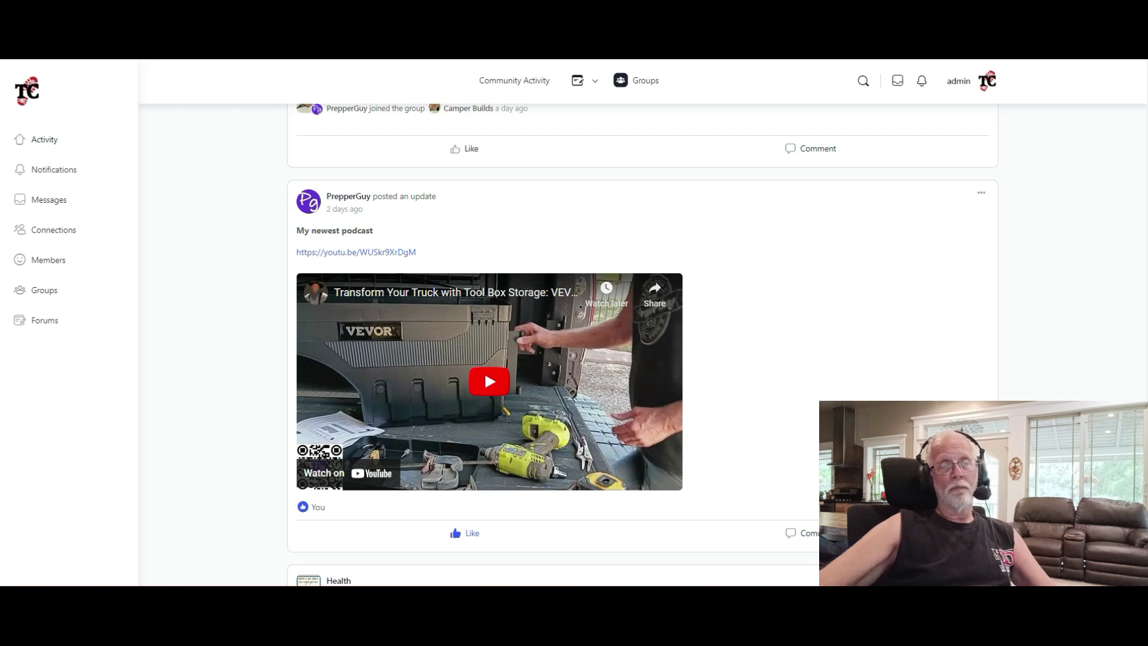
scroll(484, 371, "down", 3)
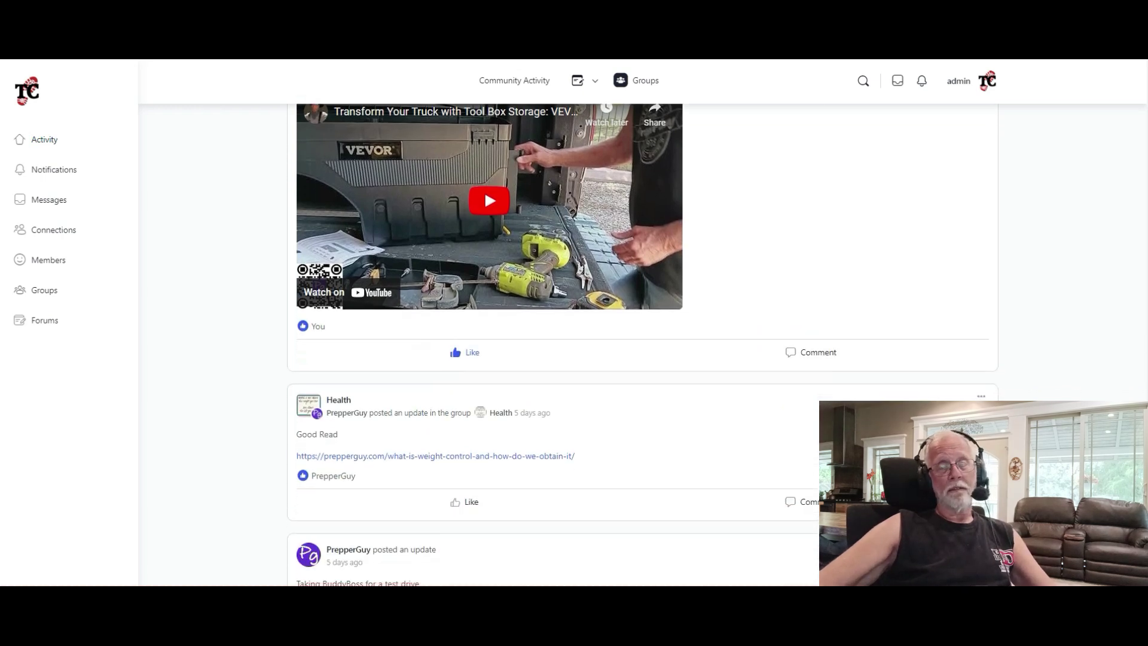
scroll(484, 371, "up", 2)
- Play and then pause the podcast's embedded video, and scroll back up to the shameless-plug post
left_click(318, 417)
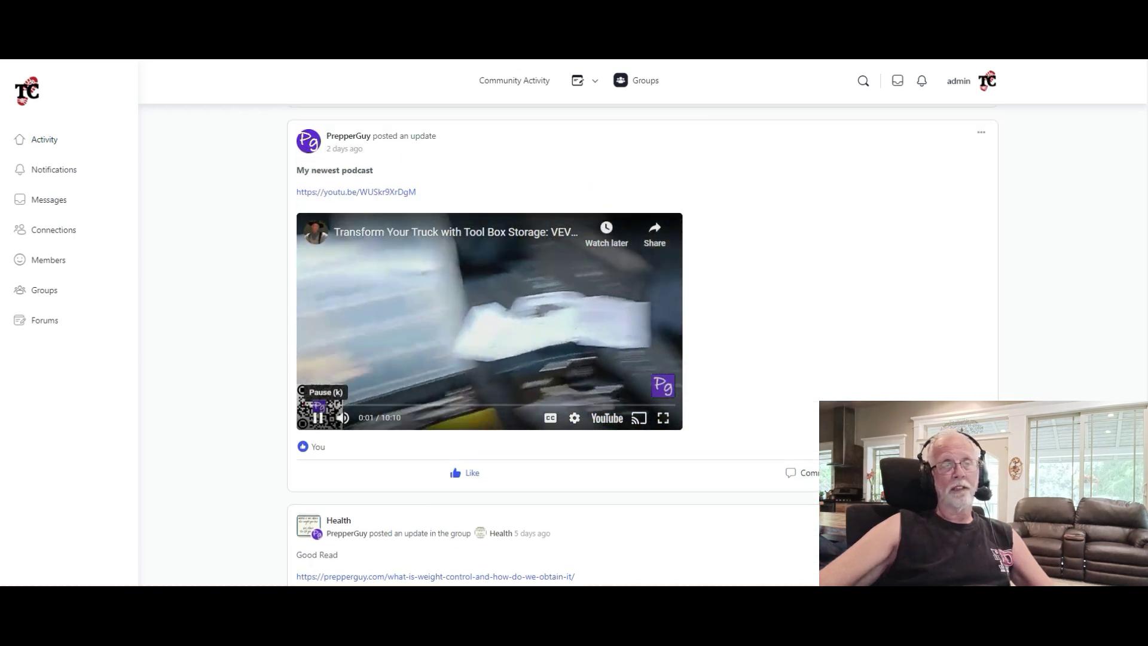
left_click(319, 418)
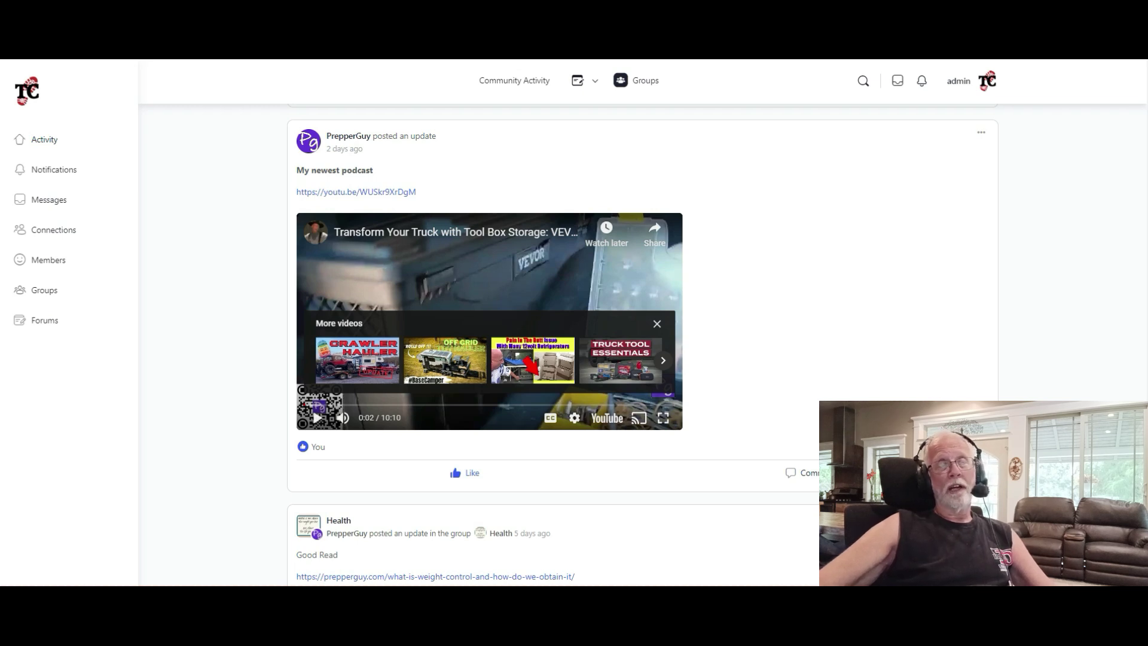
scroll(643, 344, "up", 9)
scroll(643, 344, "up", 3)
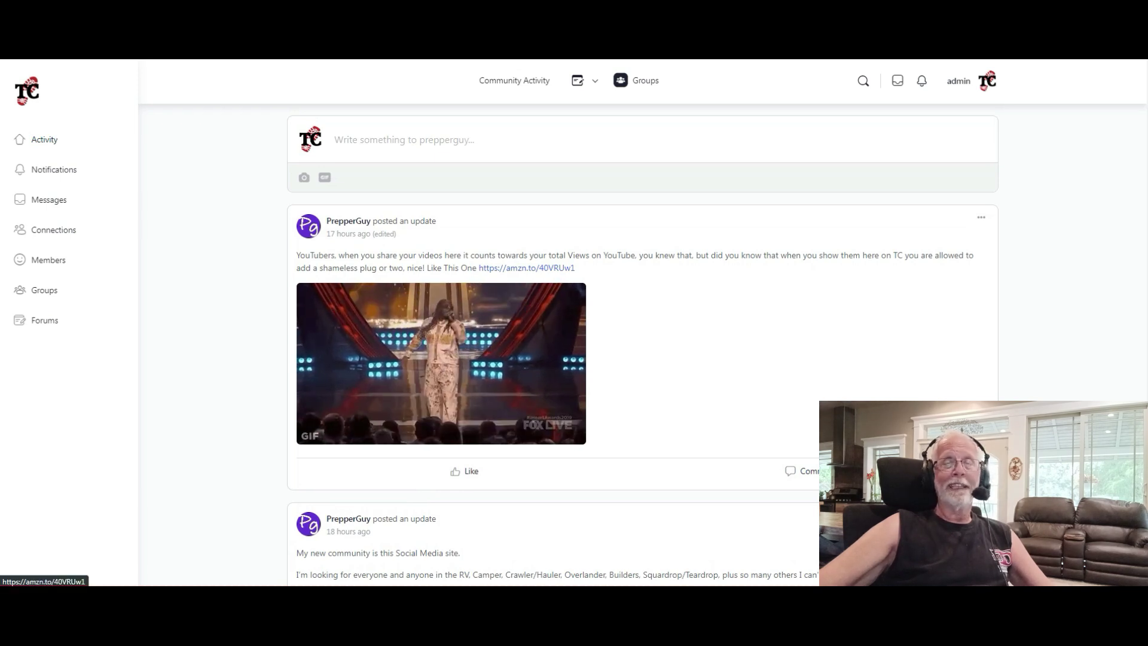
- Follow the post's Amazon link, browse the Prepper Guy Shop brand, and open the In Preps We Trust T-Shirt
left_click(526, 267)
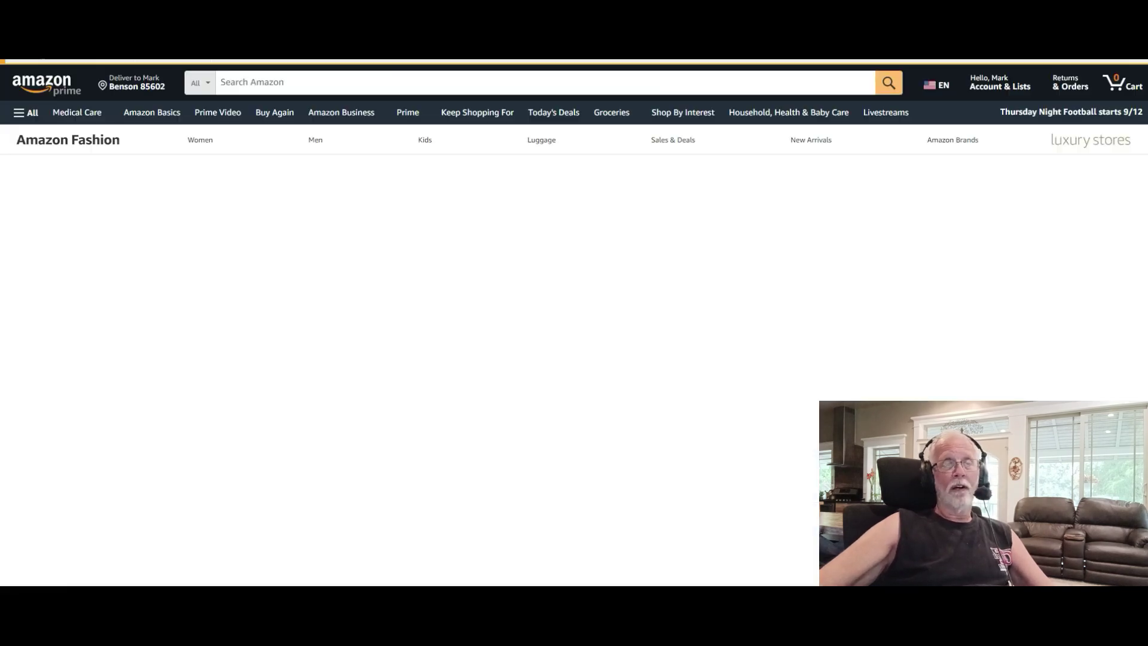
scroll(574, 323, "down", 5)
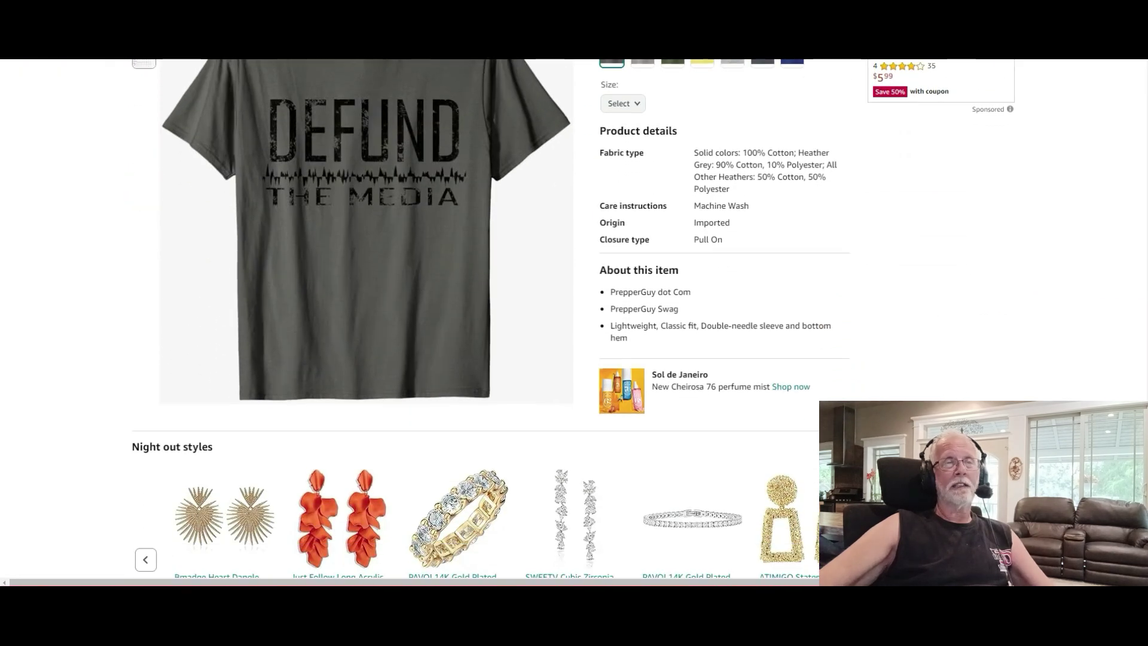
scroll(574, 322, "up", 5)
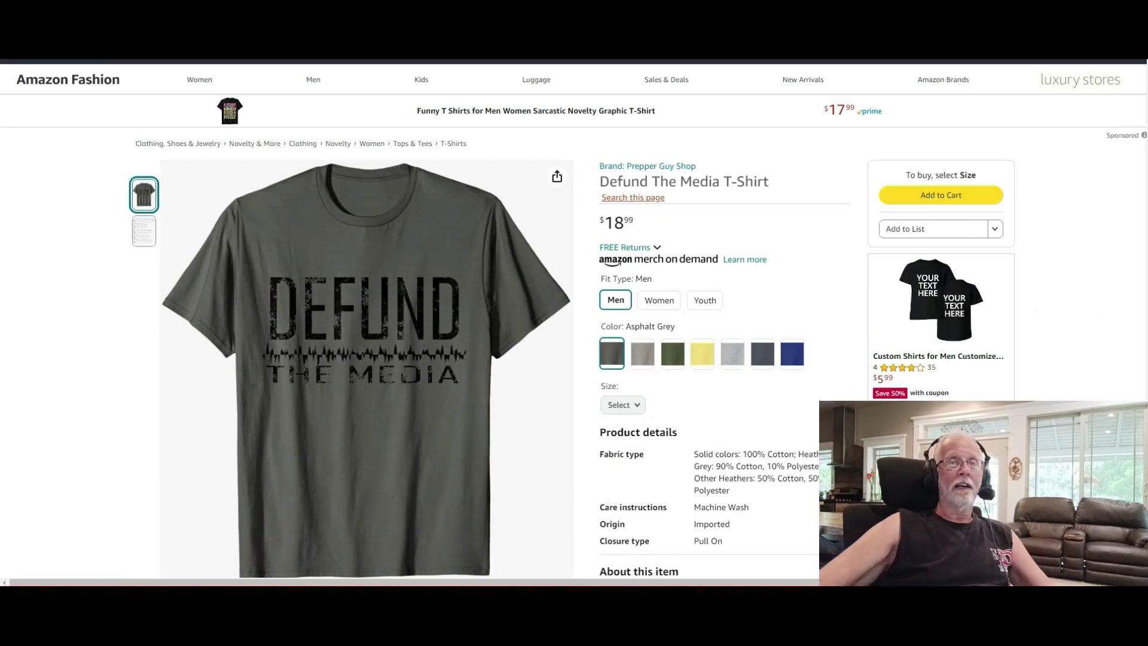
left_click(647, 165)
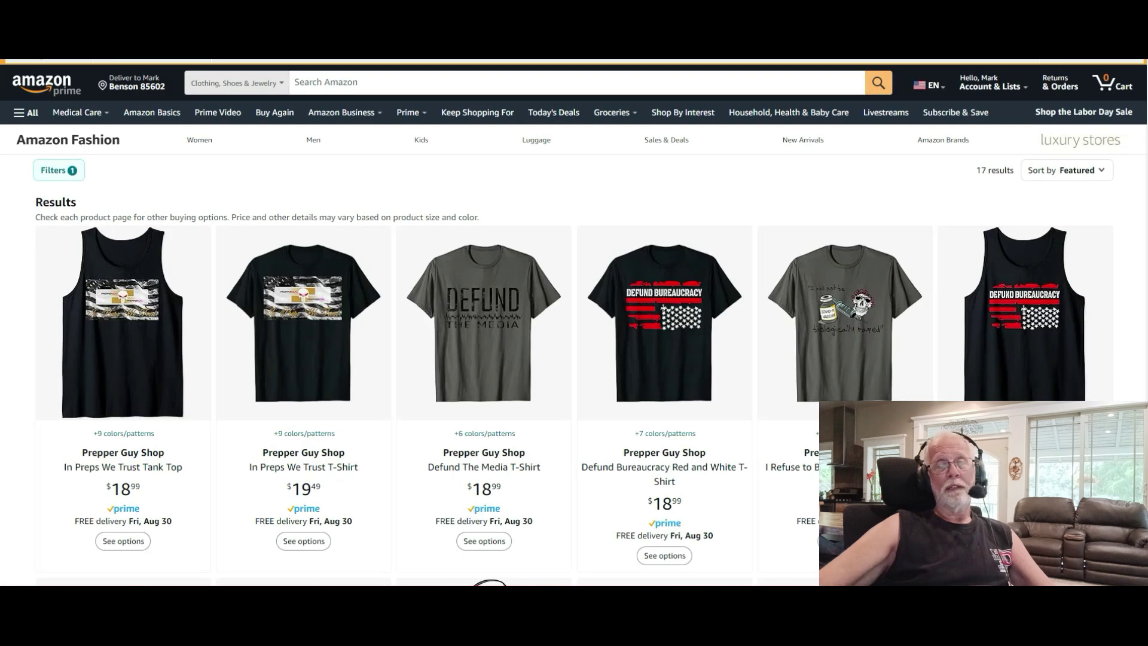
left_click(303, 323)
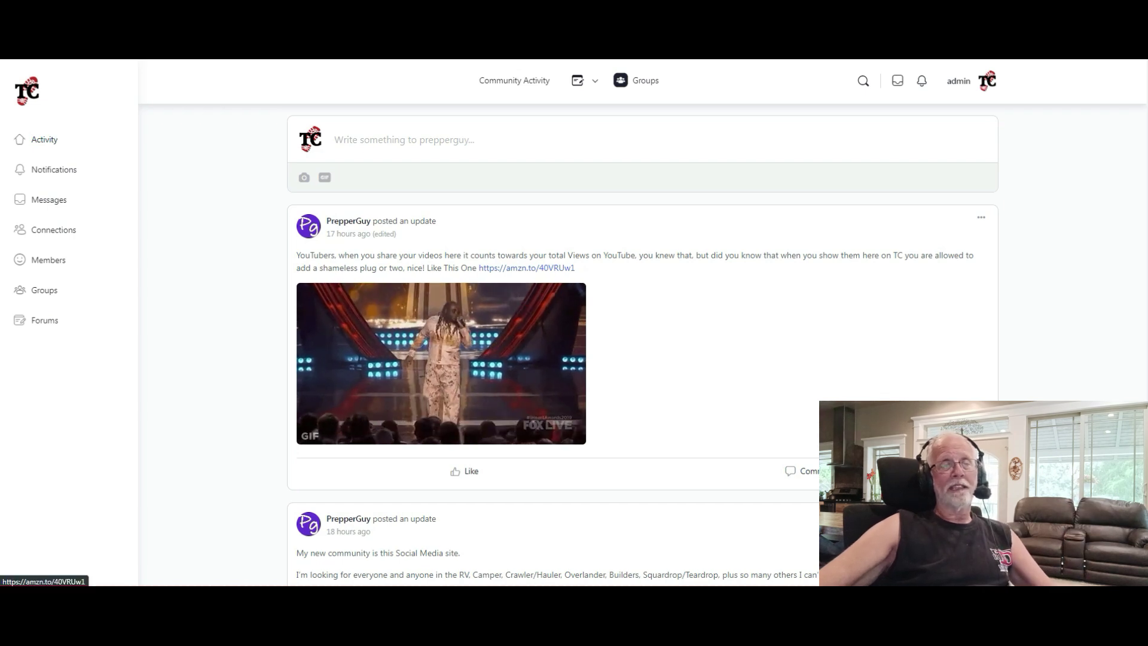
- Resume the truck tool-box podcast video briefly and pause it again at 0:04
scroll(574, 335, "down", 10)
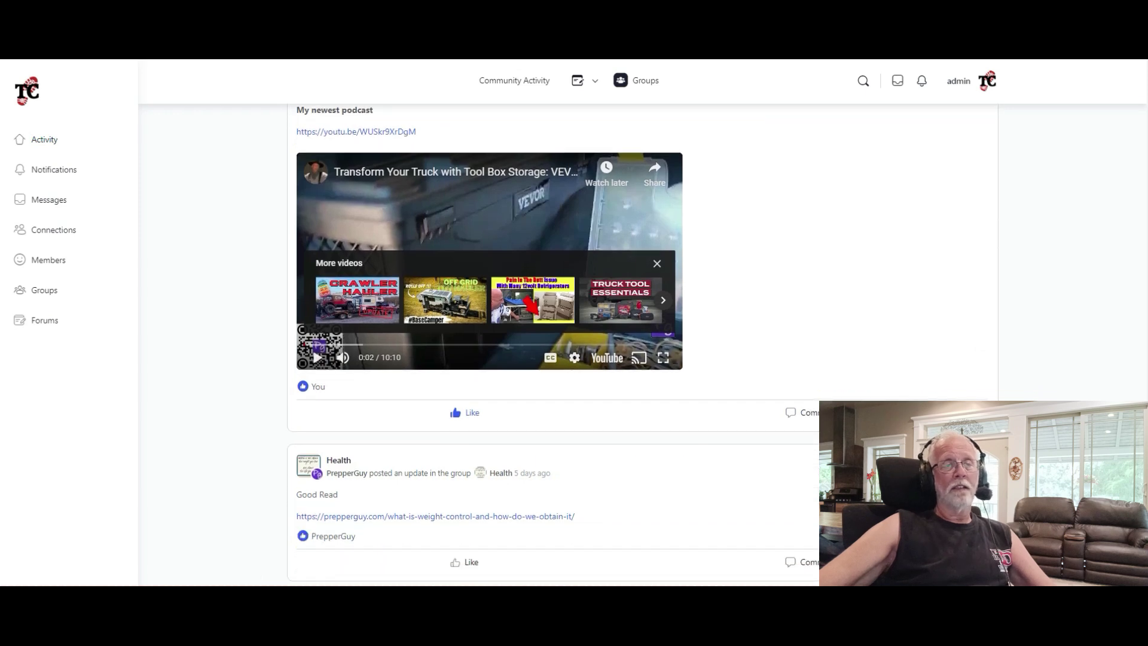
key("space")
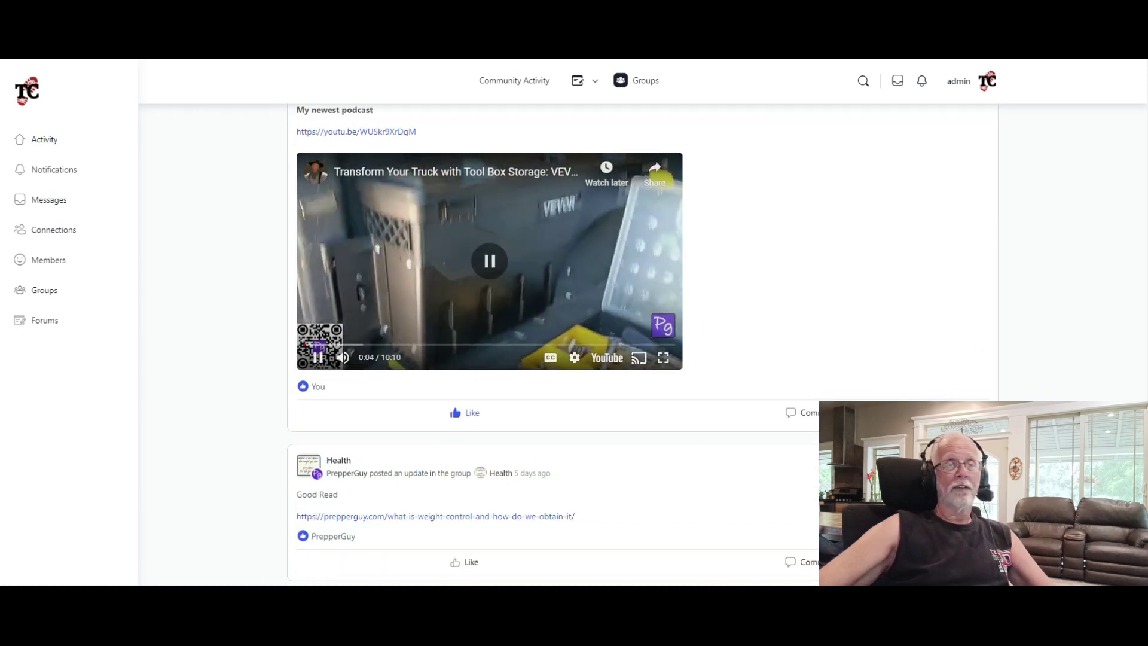
key("space")
scroll(574, 335, "up", 2)
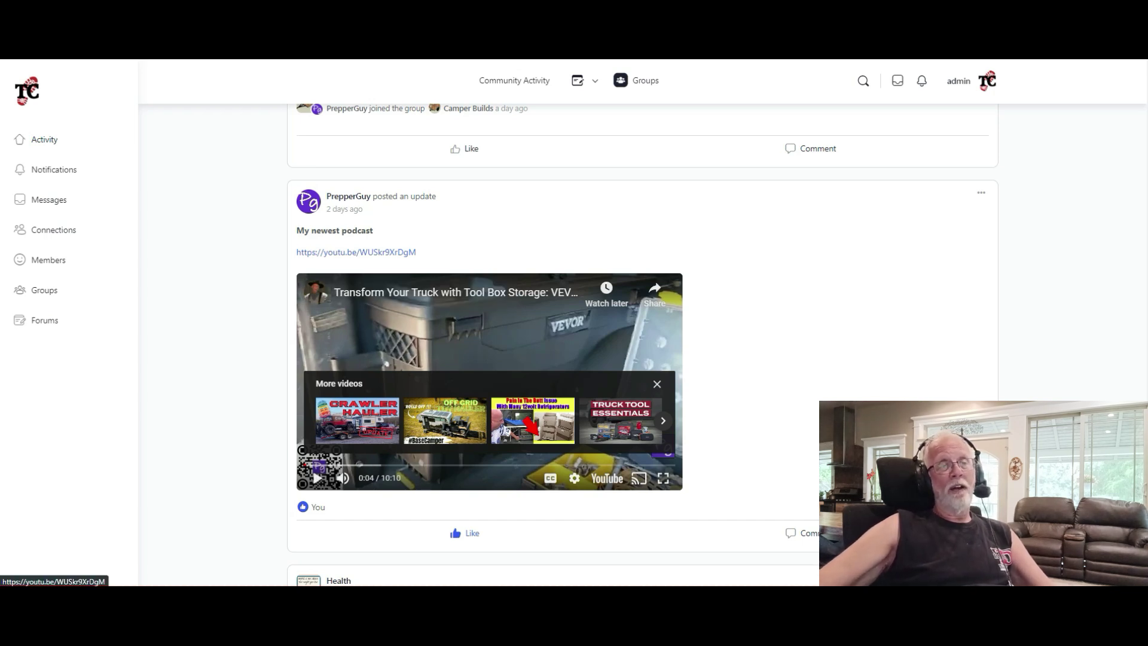
left_click_drag(416, 252, 295, 252)
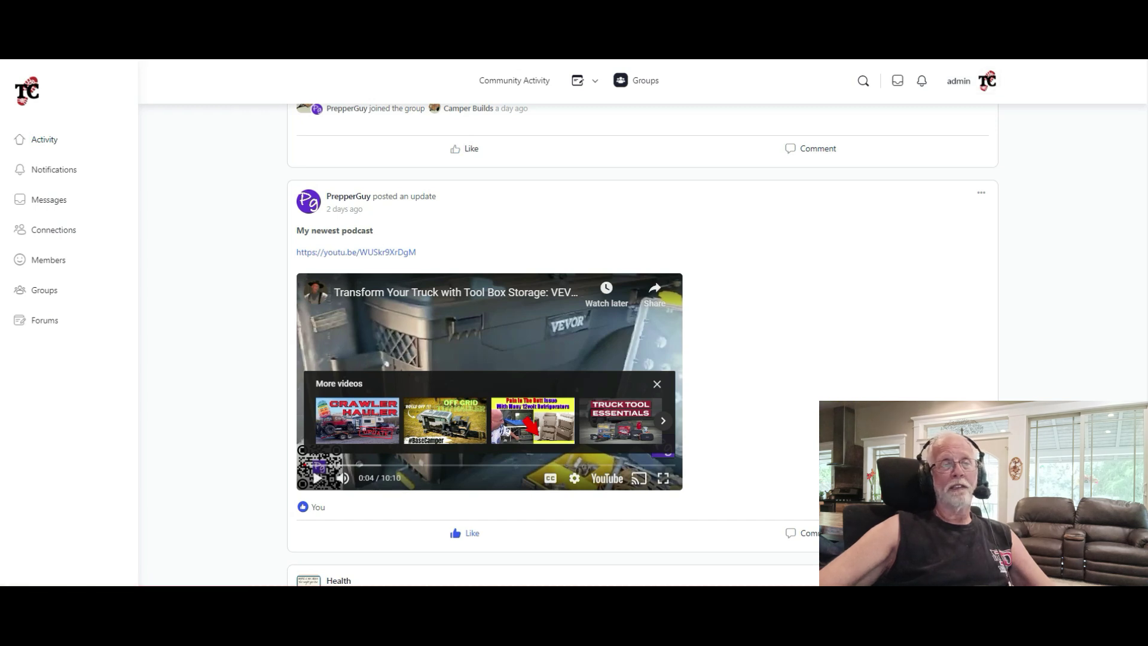
left_click(981, 192)
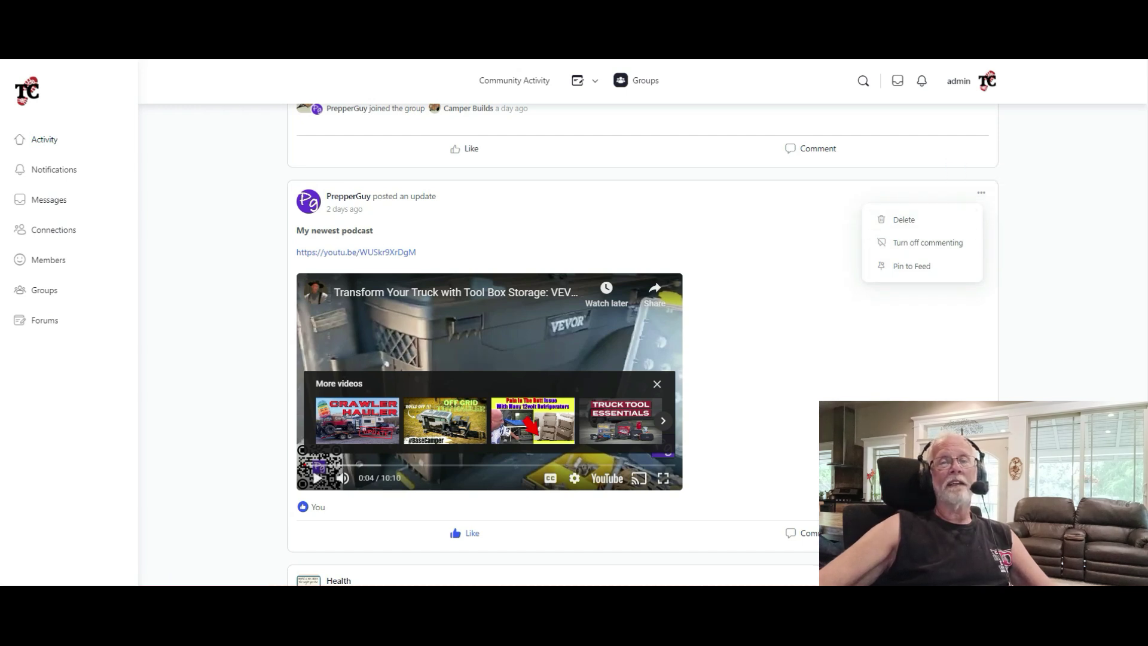
key("Escape")
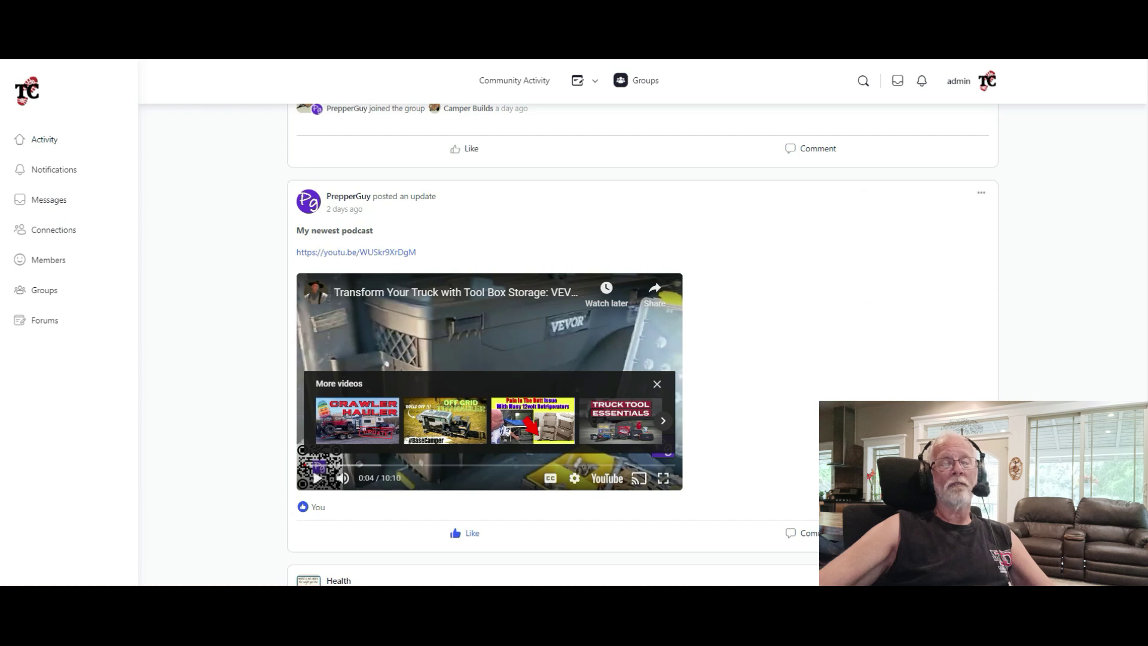
scroll(643, 346, "up", 15)
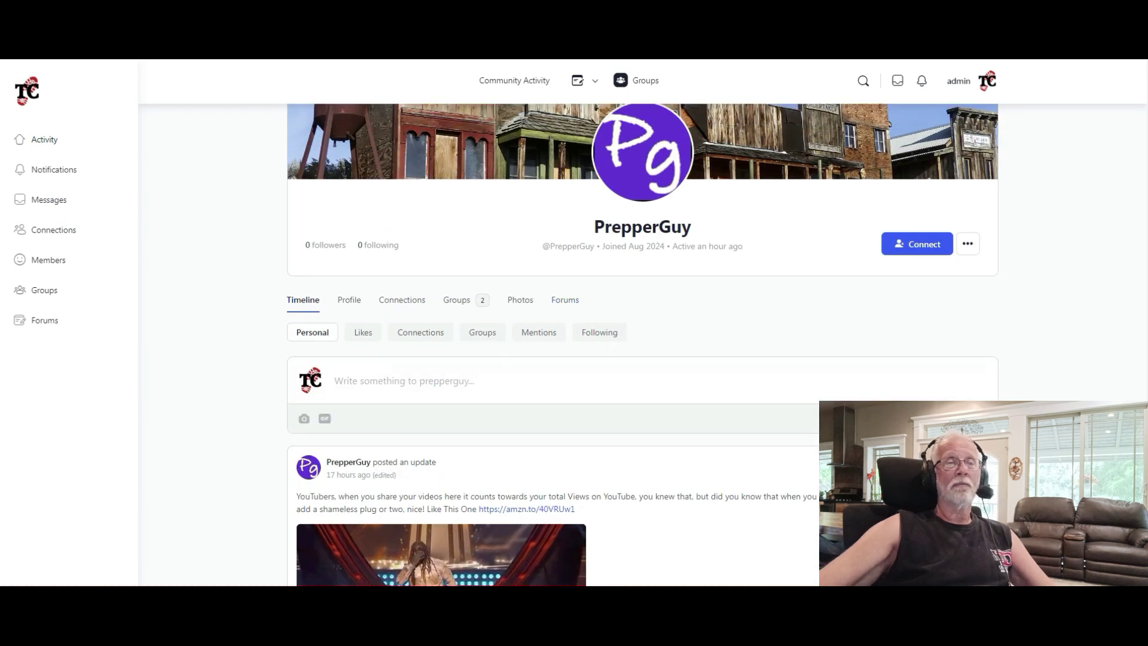
scroll(642, 345, "up", 1)
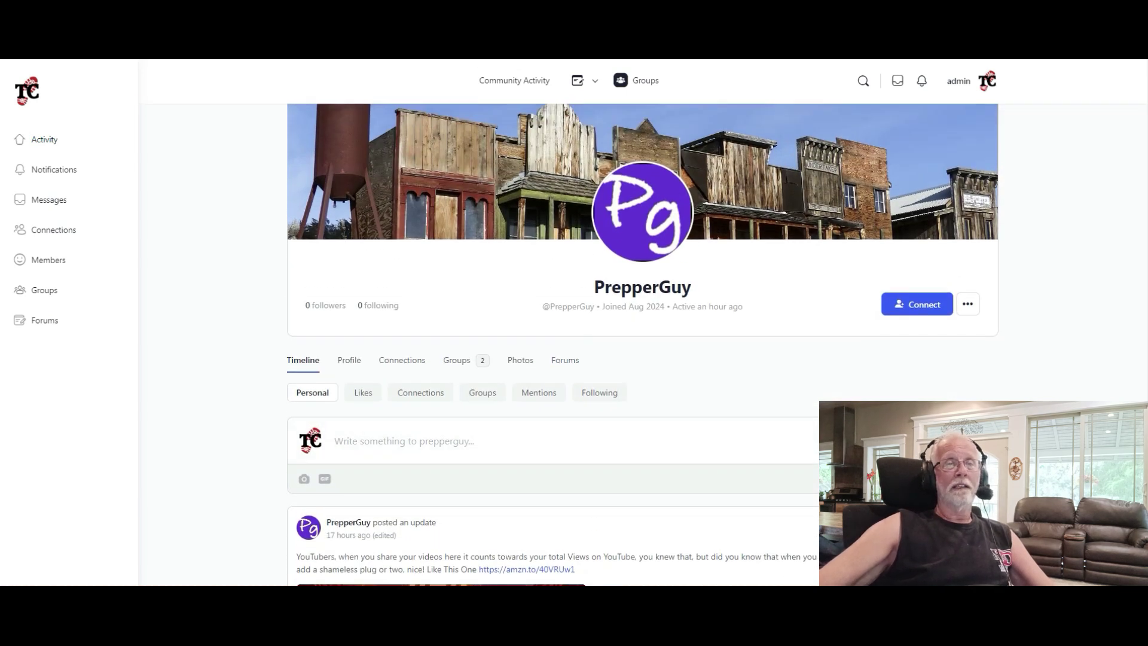
scroll(643, 347, "down", 1)
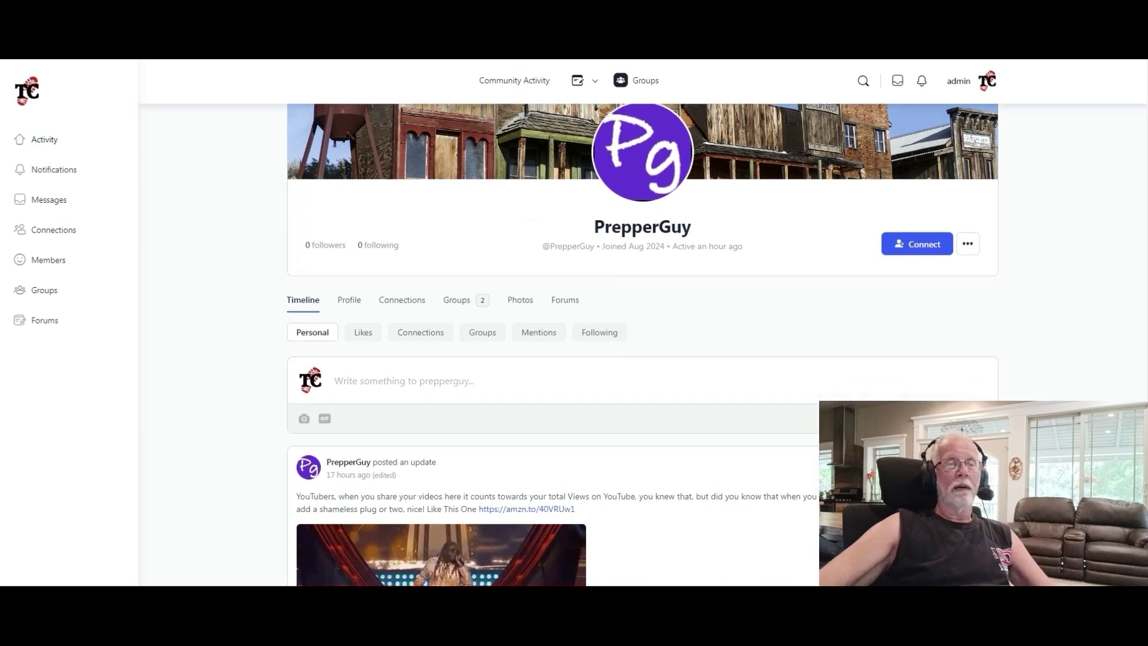
scroll(642, 347, "up", 1)
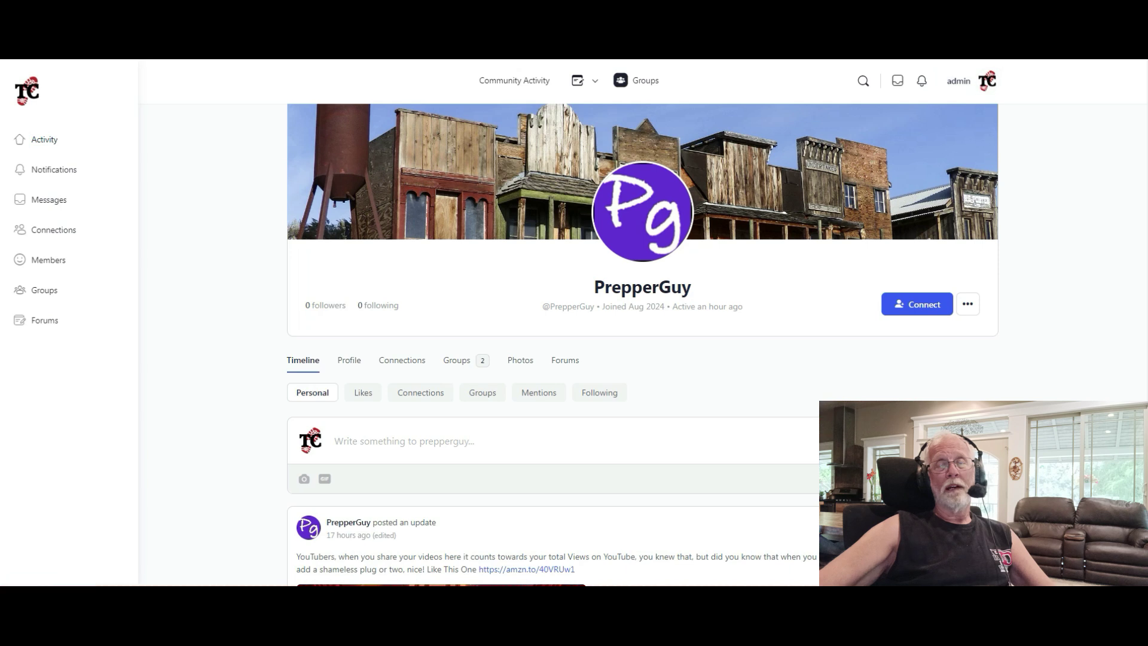
scroll(349, 360, "down", 3)
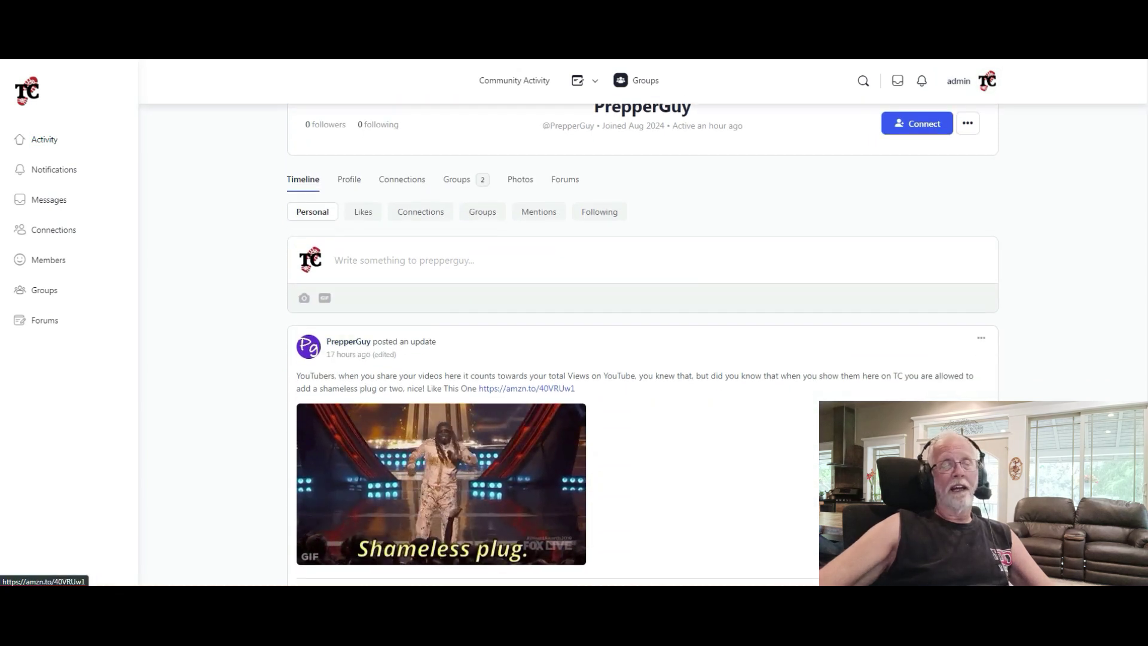
scroll(643, 350, "down", 1)
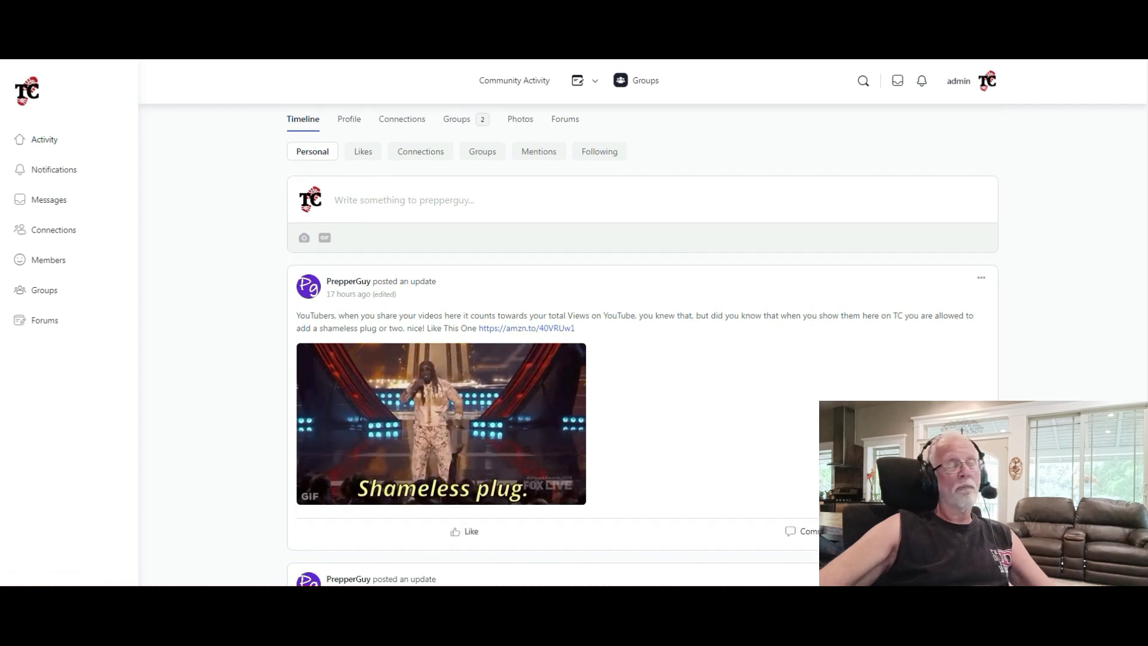
scroll(643, 350, "up", 4)
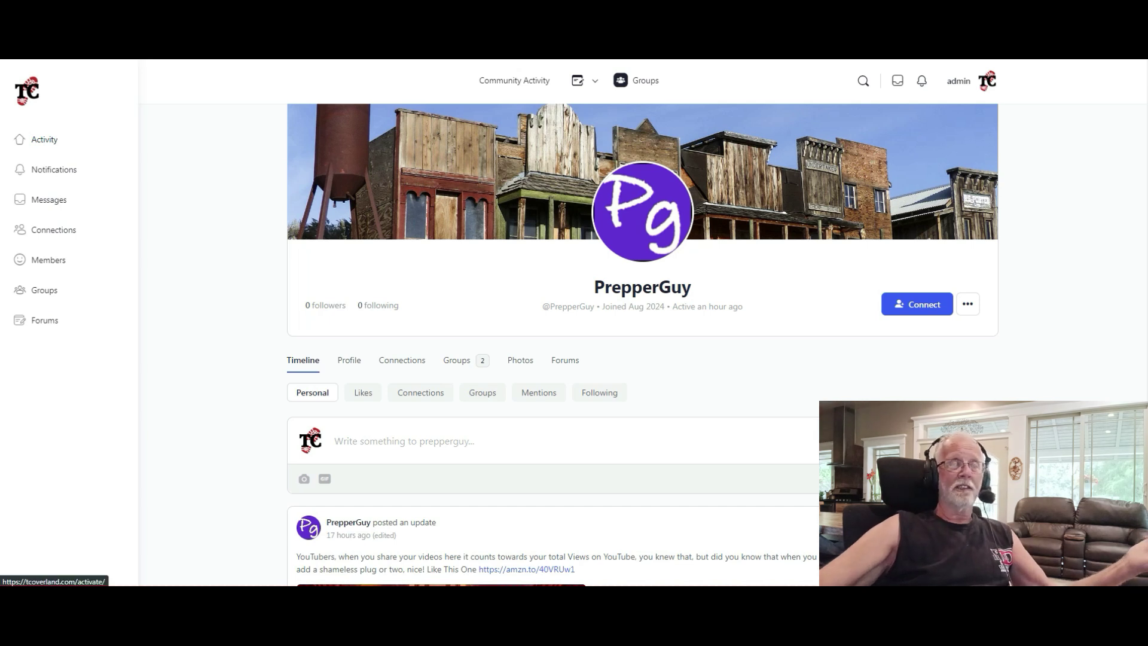
- Return to Community Activity, scroll the feed, and bring up link options on the TC logo
left_click(44, 139)
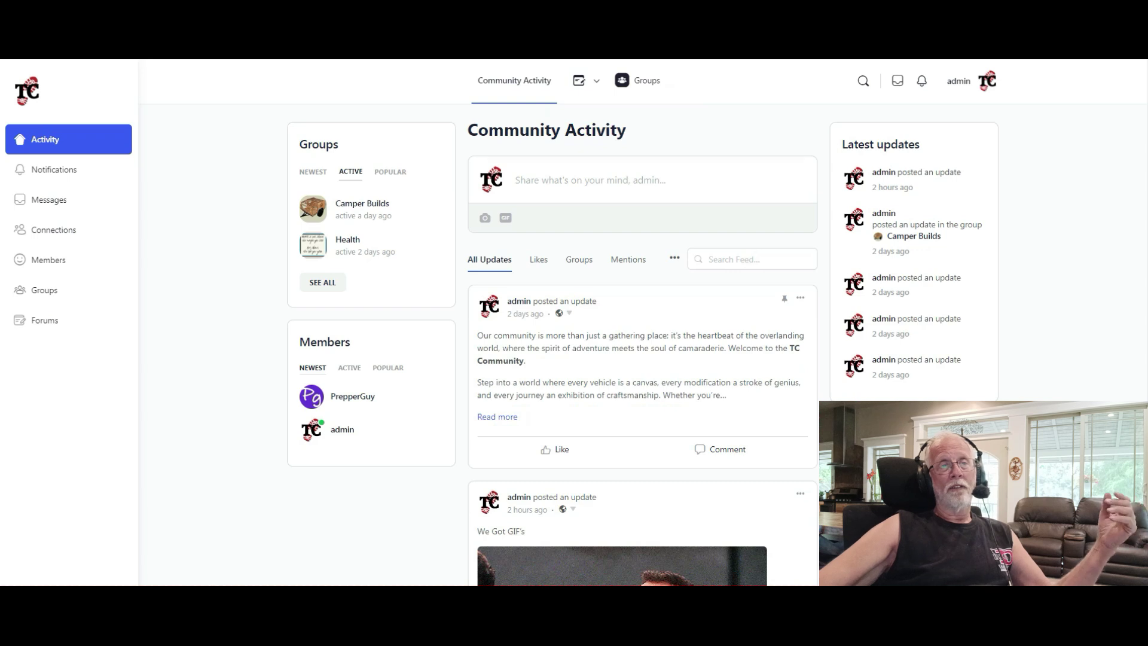
scroll(642, 347, "down", 5)
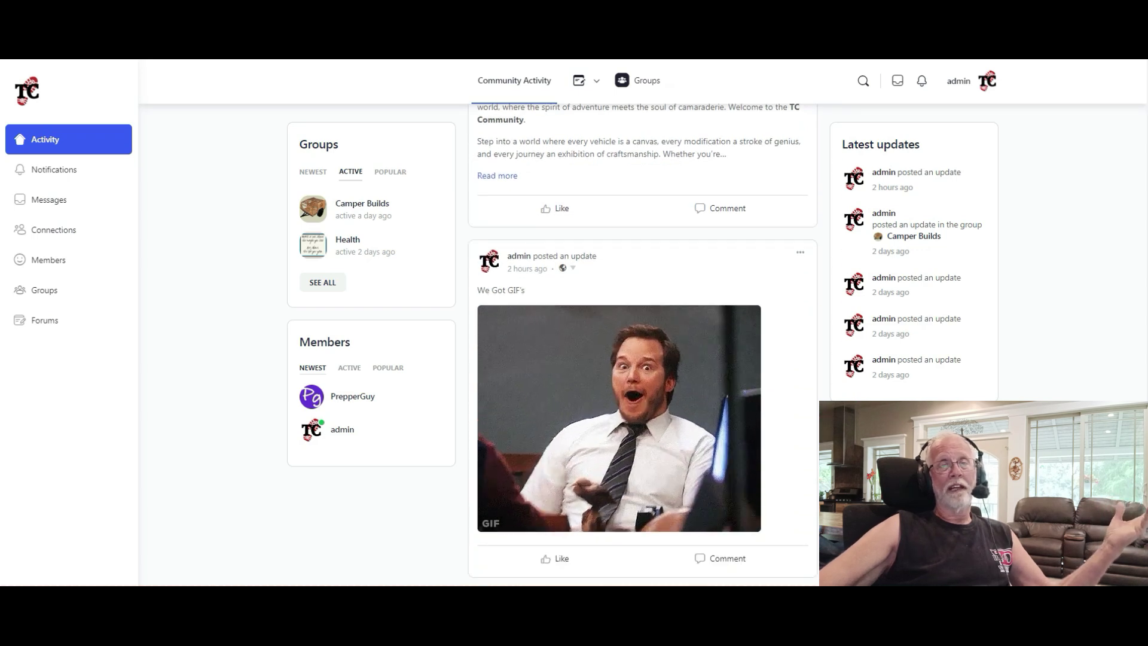
scroll(643, 347, "up", 4)
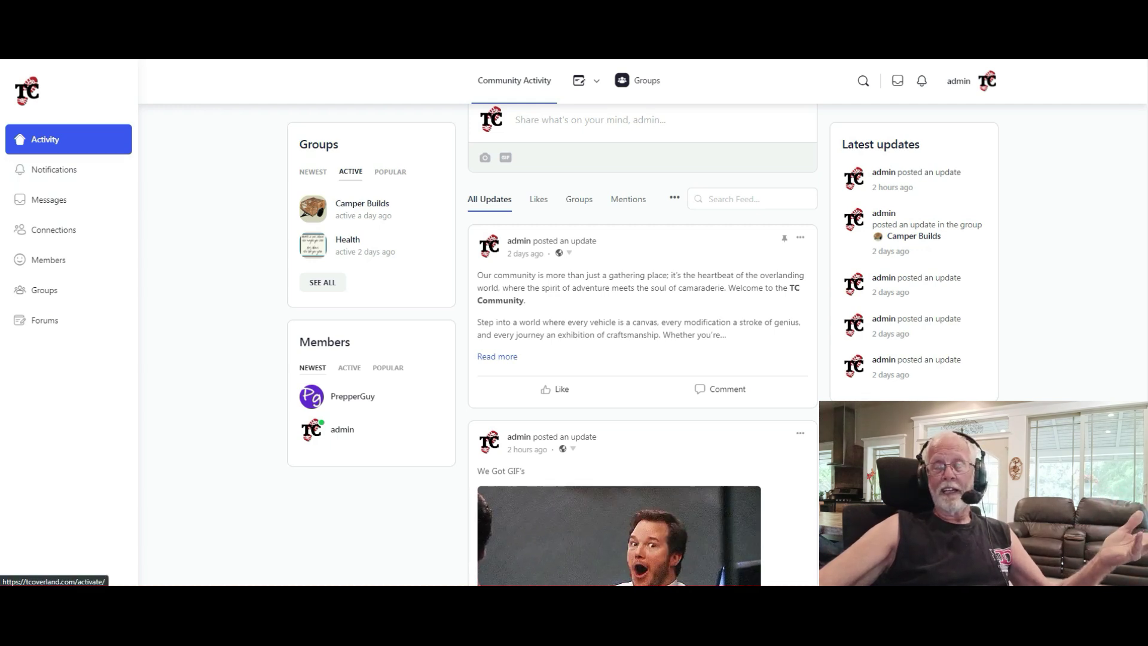
right_click(30, 91)
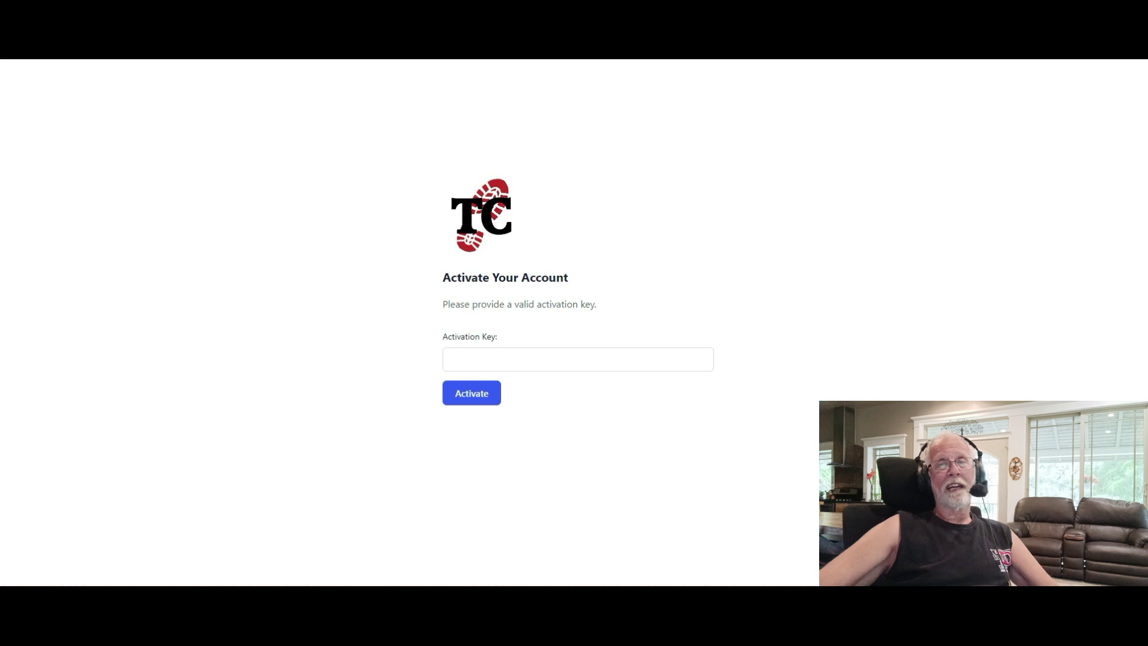
- Start Delete browsing data from Chrome's menu, cancel the Incognito prompt, and switch to another window
key("alt+f")
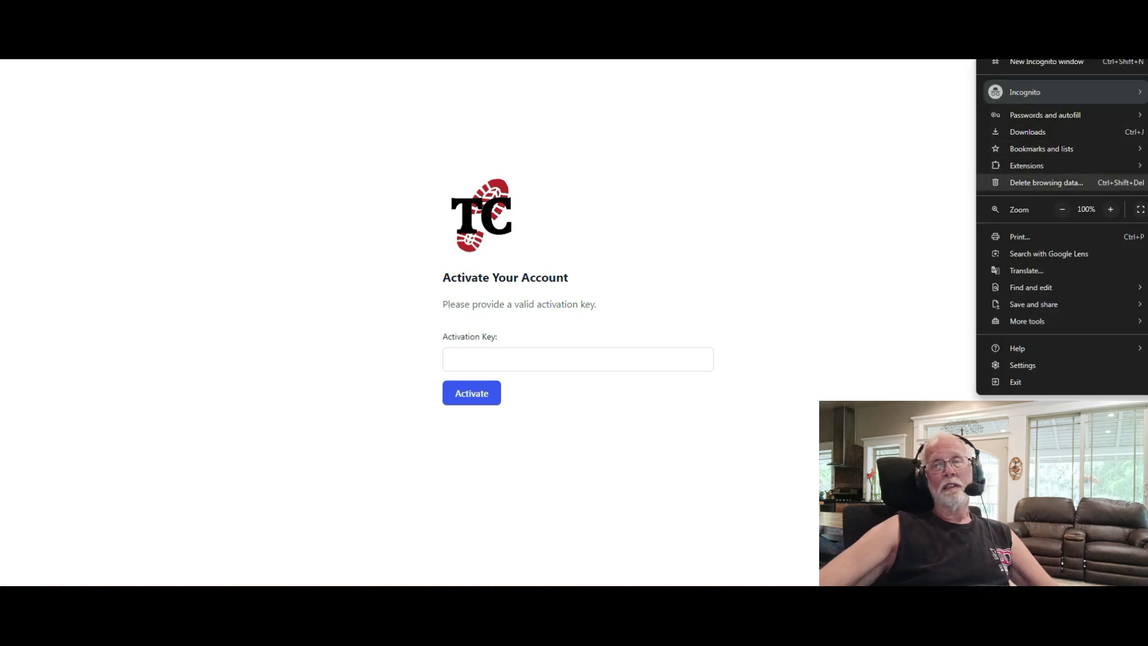
key("Return")
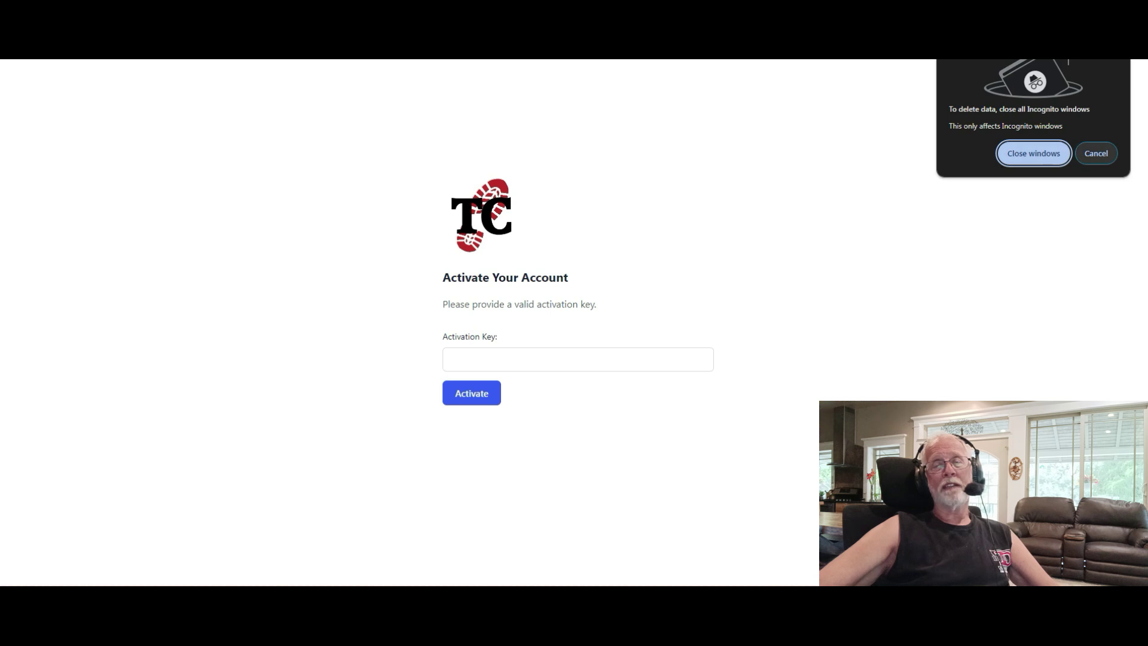
key("Escape")
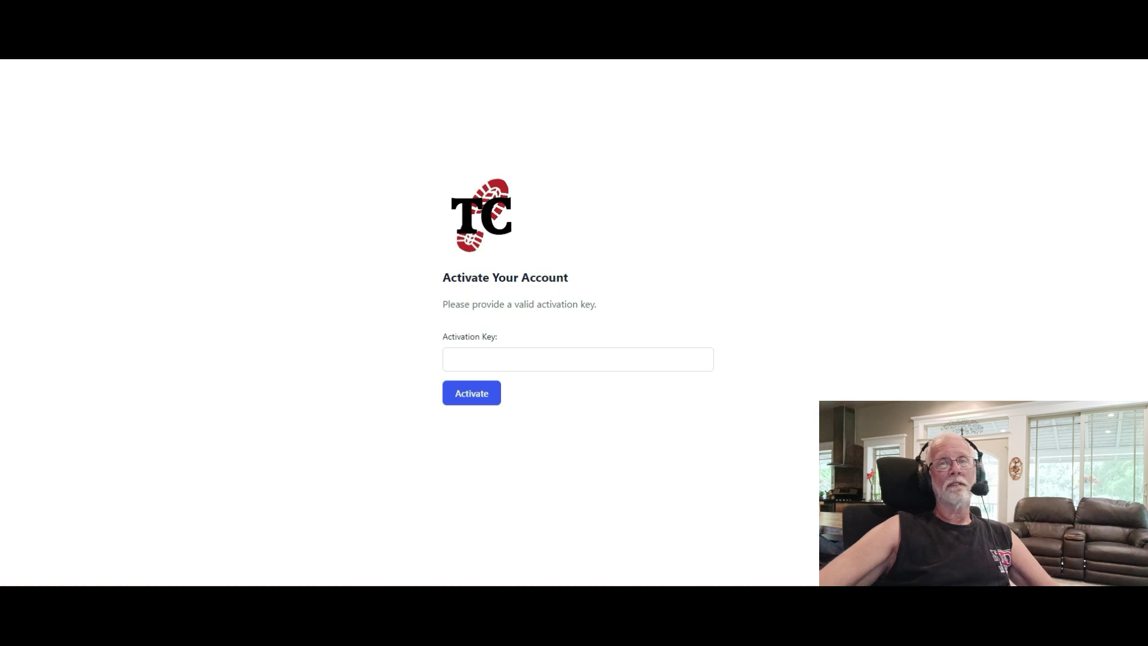
key("alt+Tab")
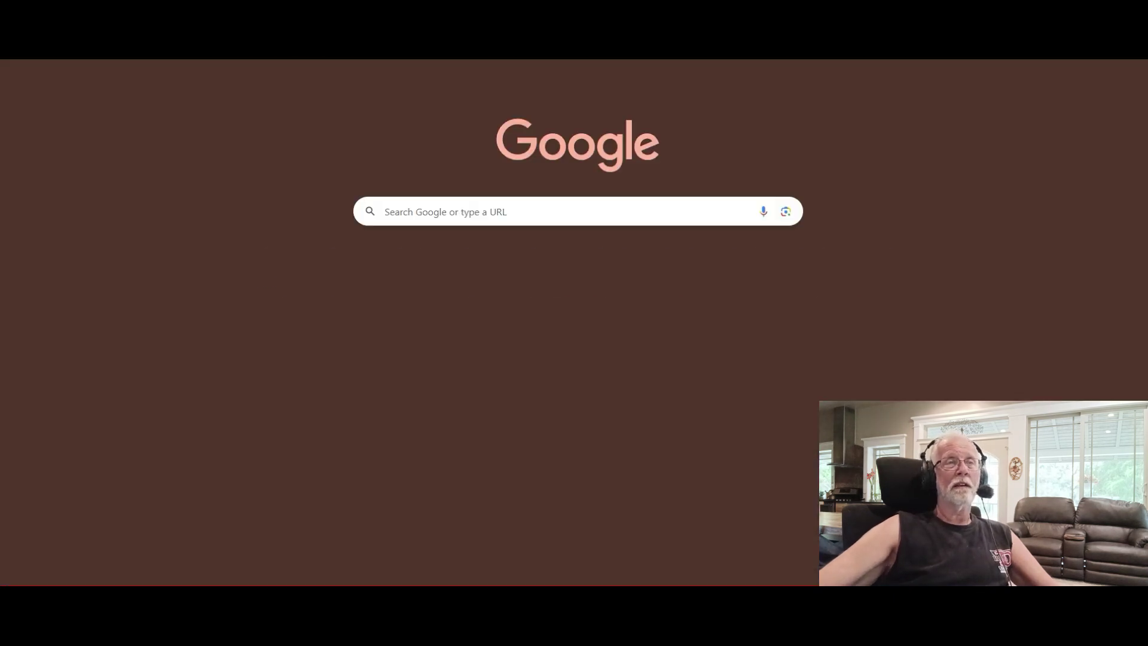
- Paste the tcoverland.com address into Chrome's address bar and load the Community Activity feed
right_click(254, 56)
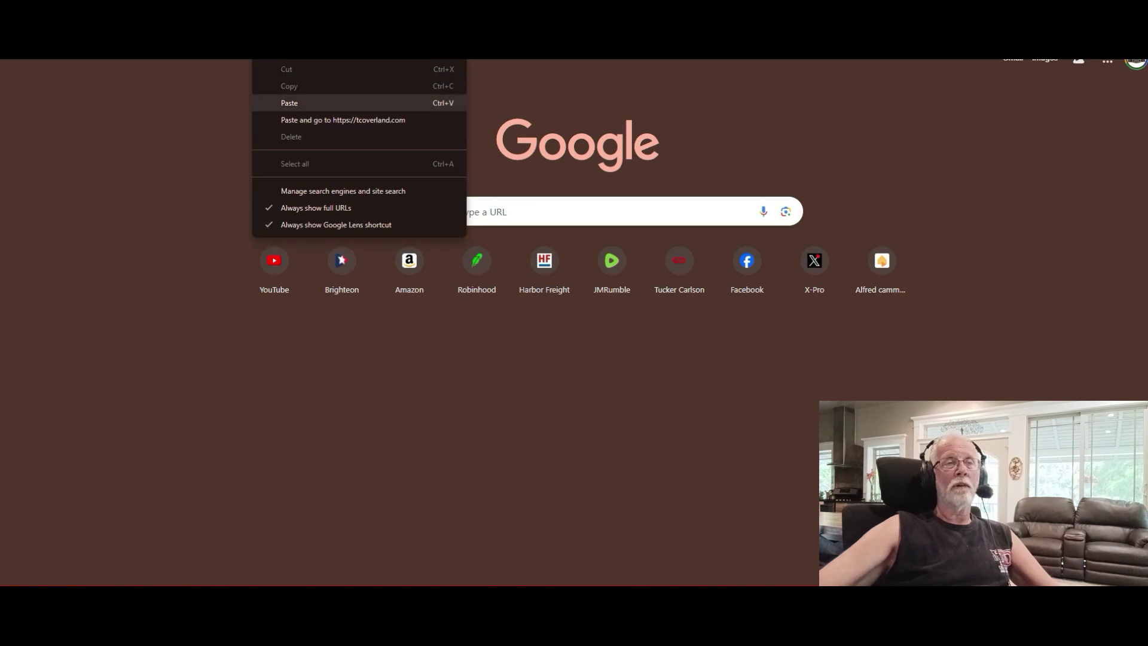
left_click(281, 102)
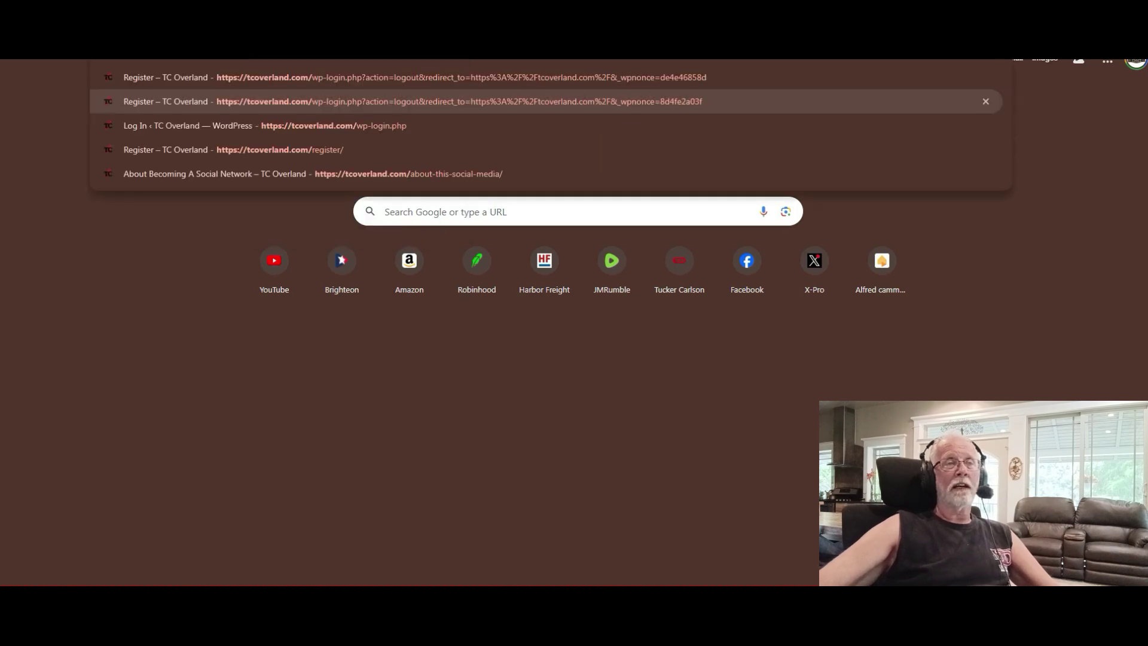
key("Return")
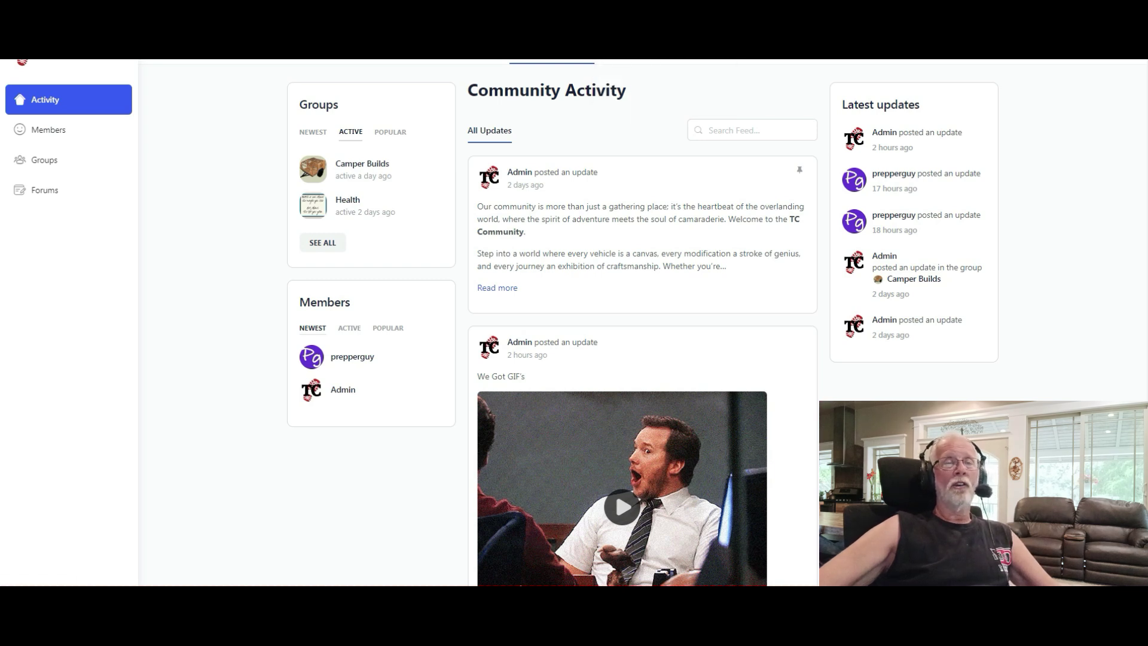
- Switch to the Chrome window signed in as admin, showing the feed with its post composer
scroll(643, 323, "down", 2)
scroll(642, 323, "up", 2)
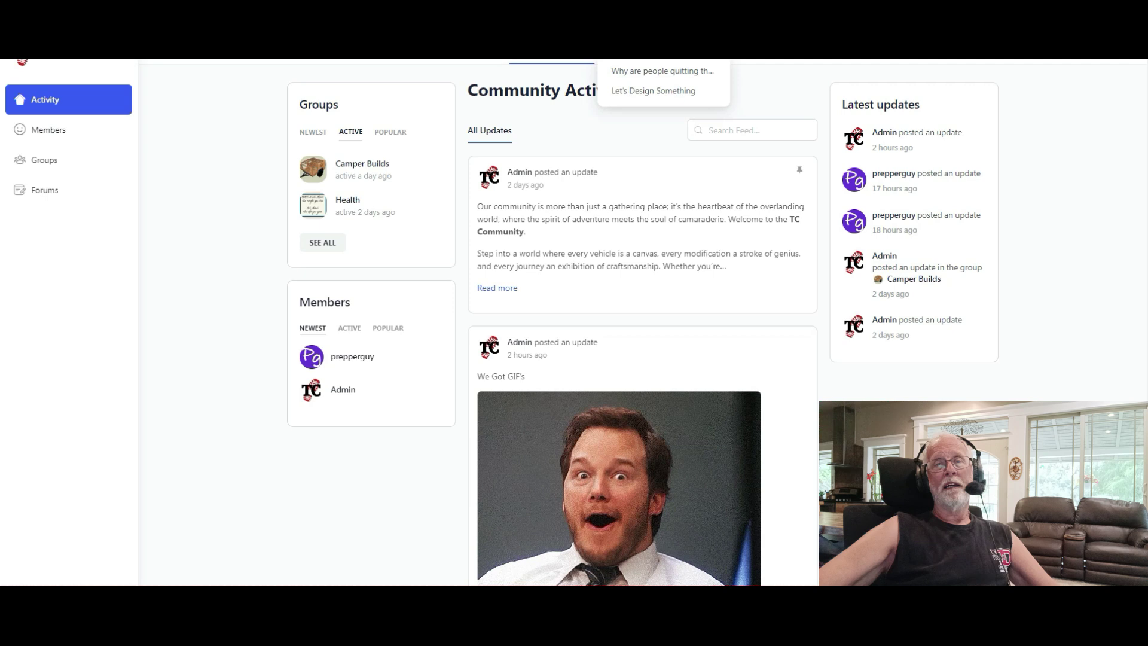
scroll(643, 323, "down", 2)
scroll(642, 323, "up", 2)
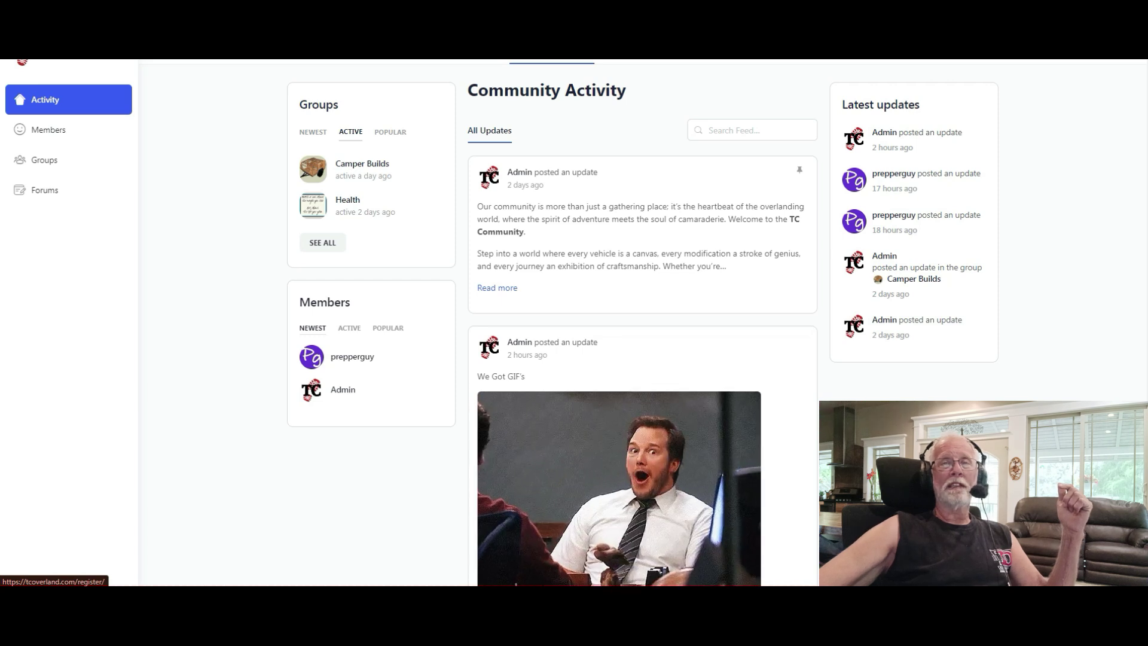
mouse_move(634, 53)
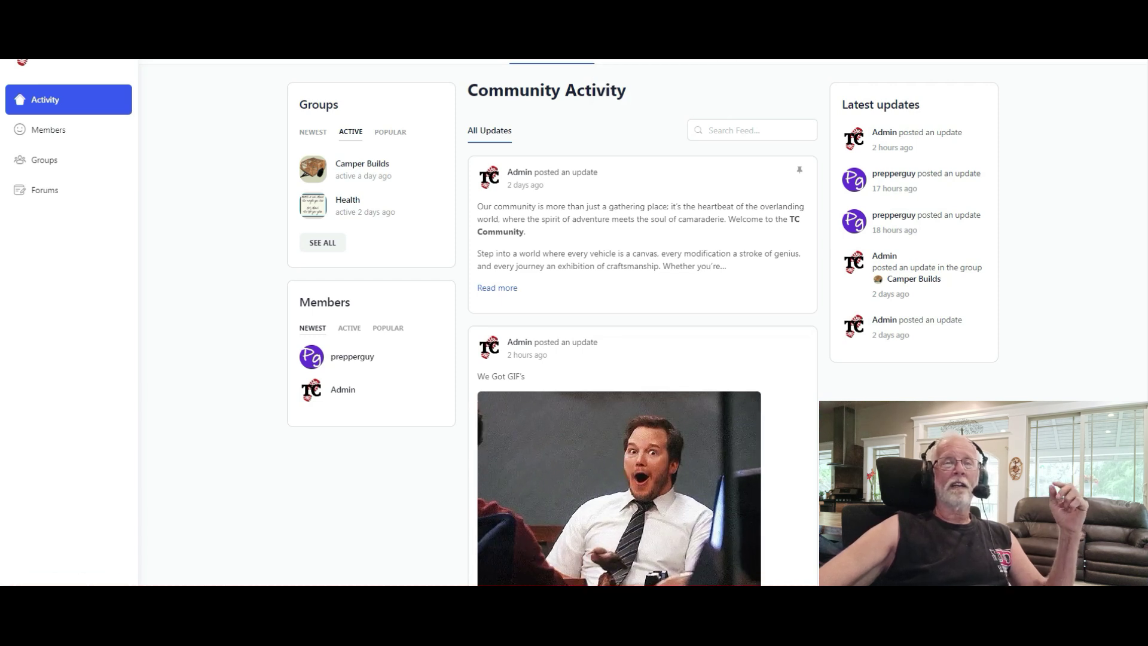
mouse_move(698, 627)
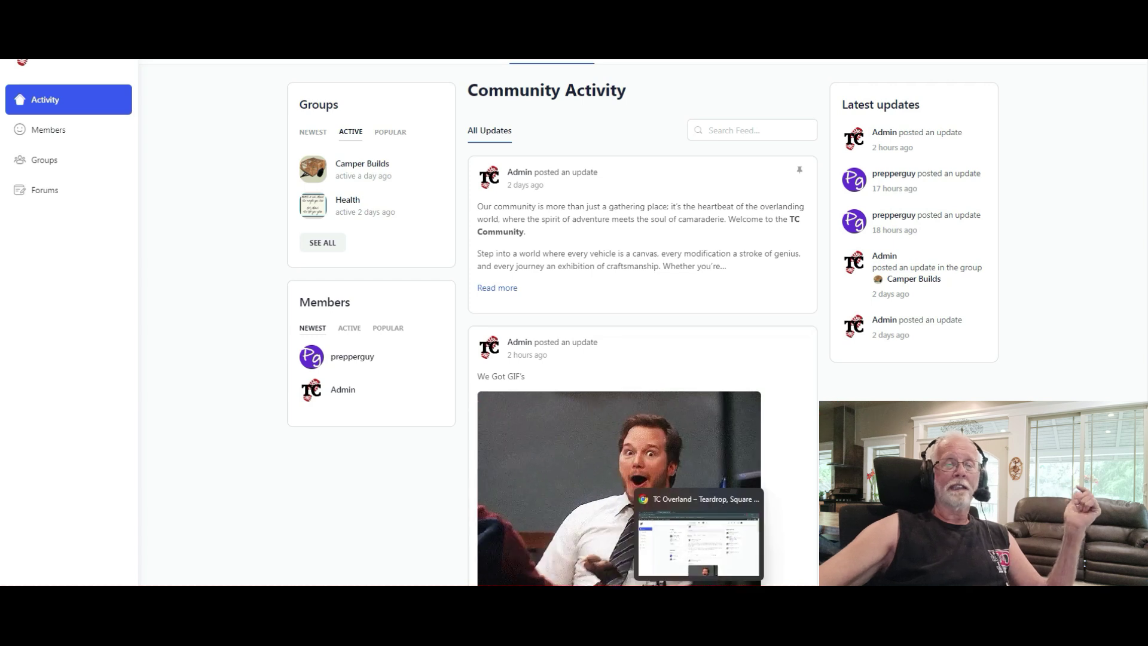
left_click(698, 628)
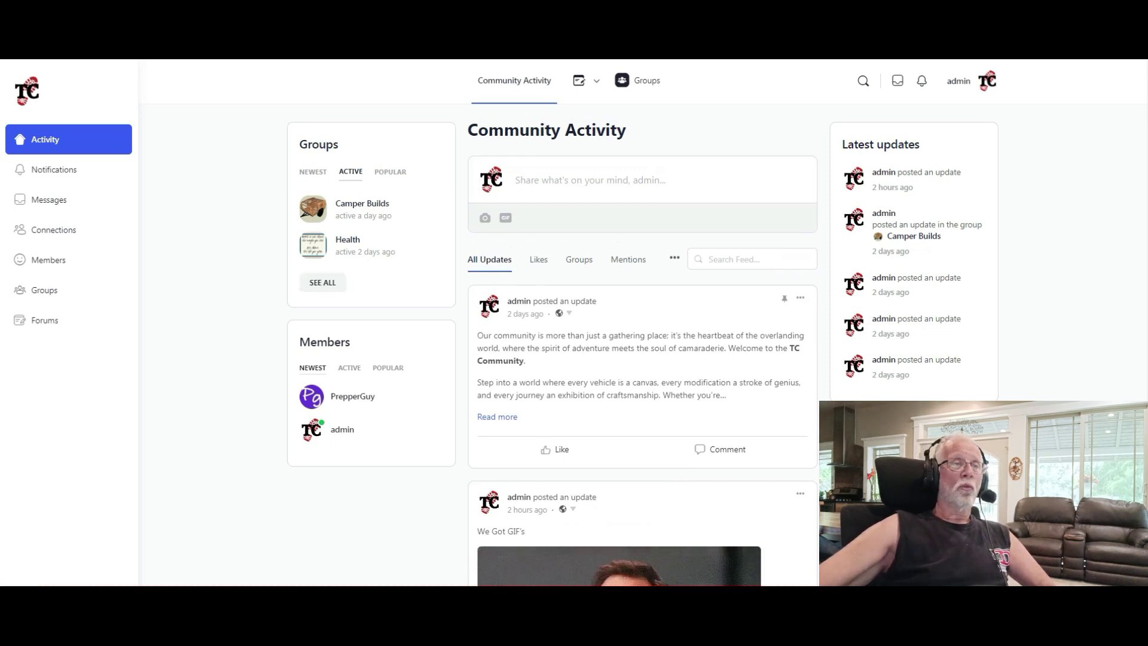
- Toggle between the admin and signed-out windows, ending on the visitor's Community Activity view
left_click(671, 545)
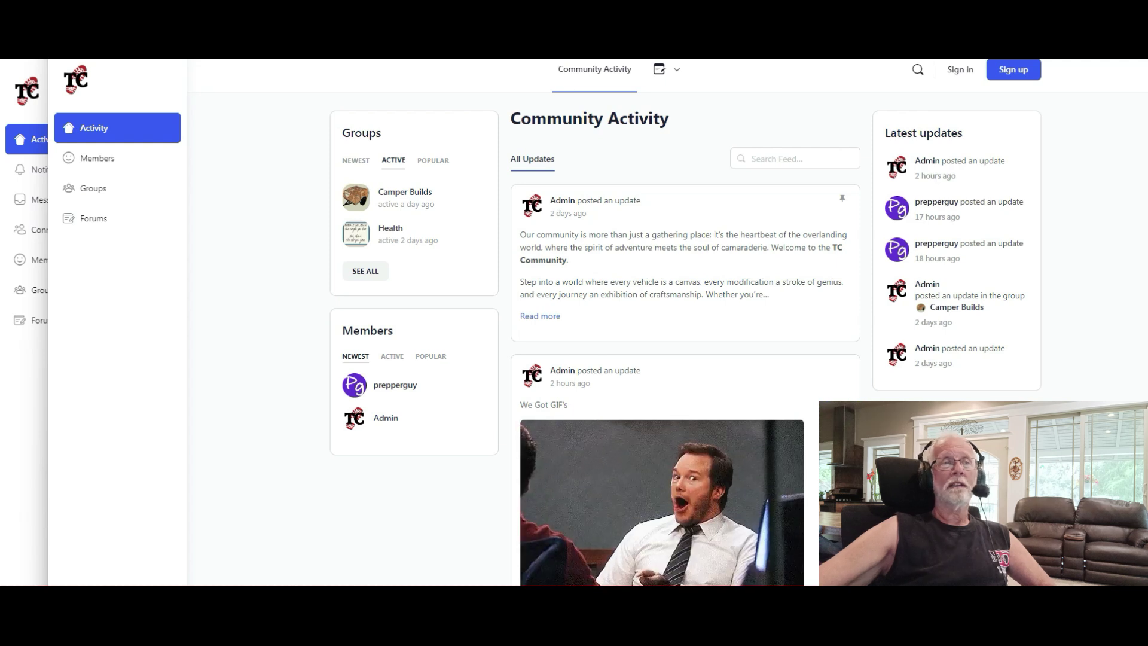
key("alt+Tab")
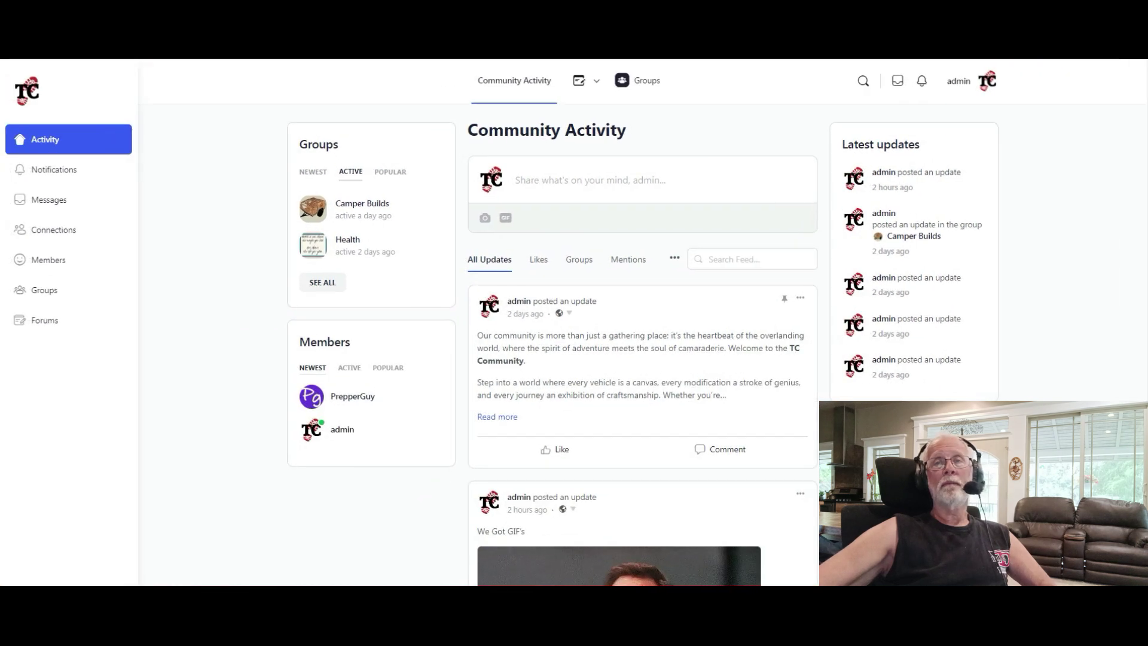
scroll(642, 358, "down", 2)
scroll(642, 359, "up", 2)
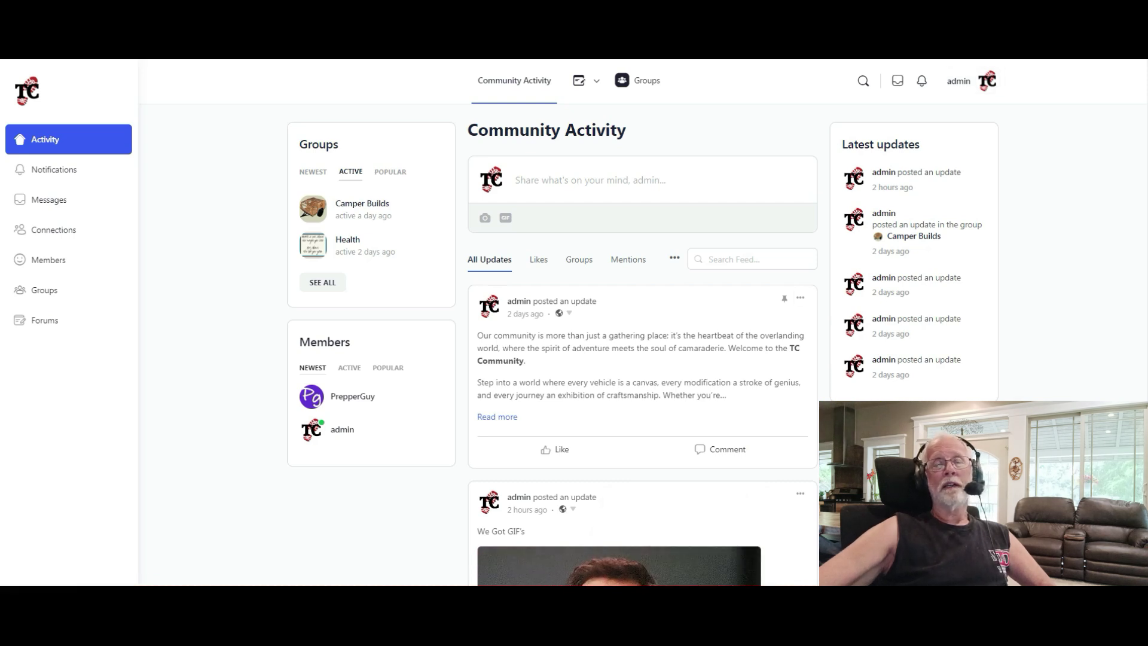
mouse_move(672, 585)
left_click(672, 538)
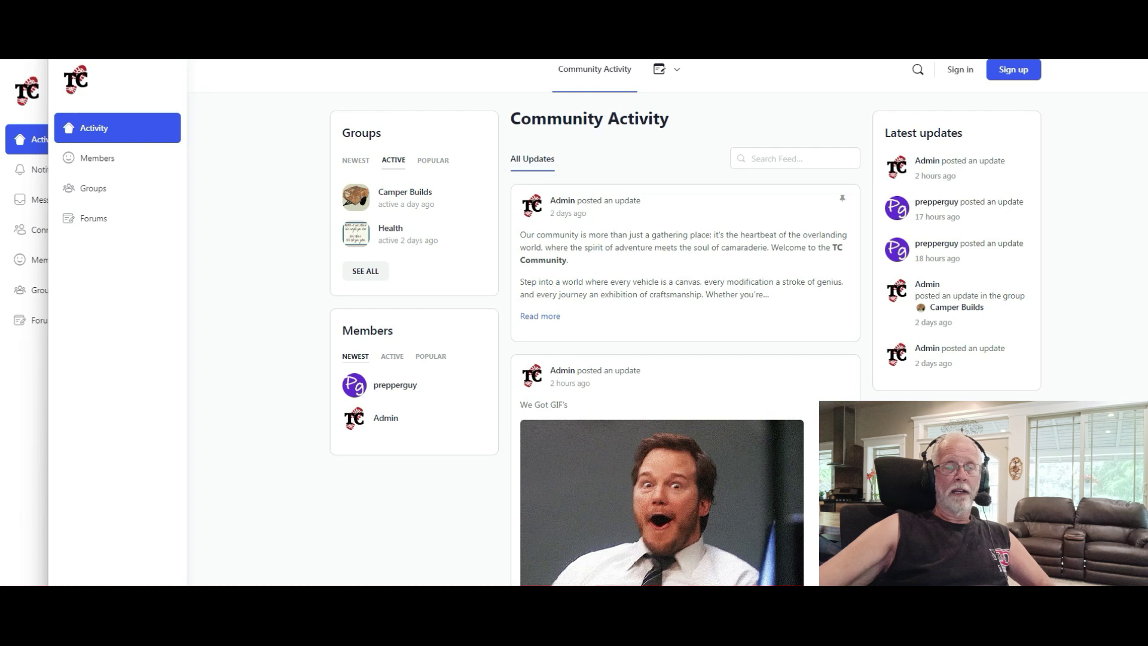
left_click(672, 538)
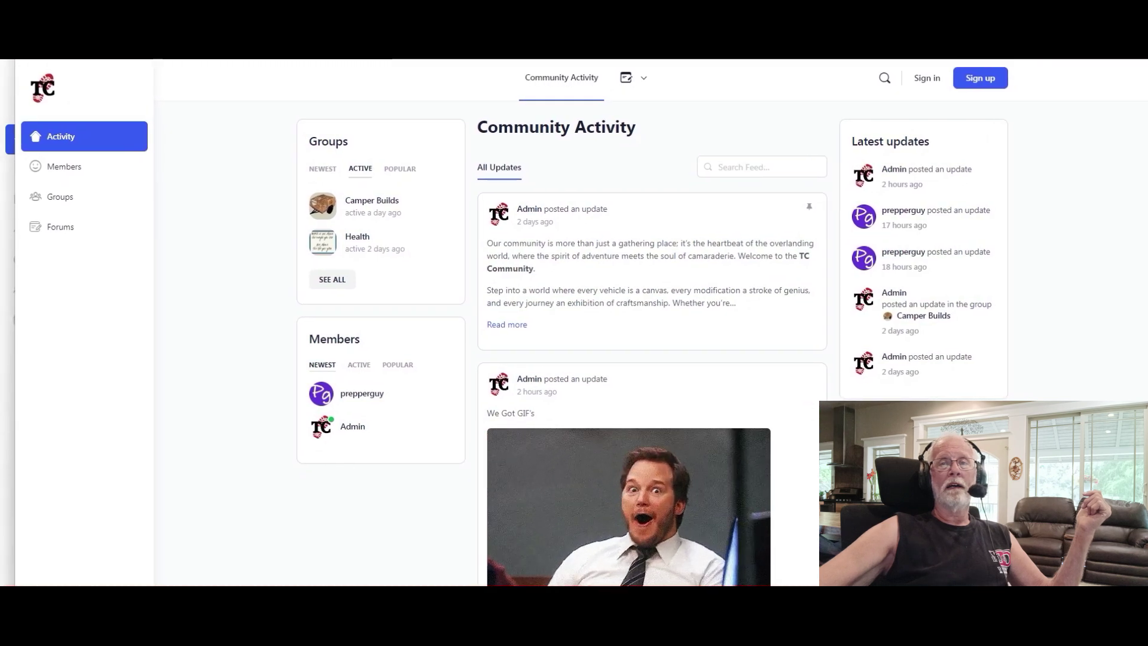
- Open the Sign up form, look over its fields, and accept the saved email and password
left_click(981, 78)
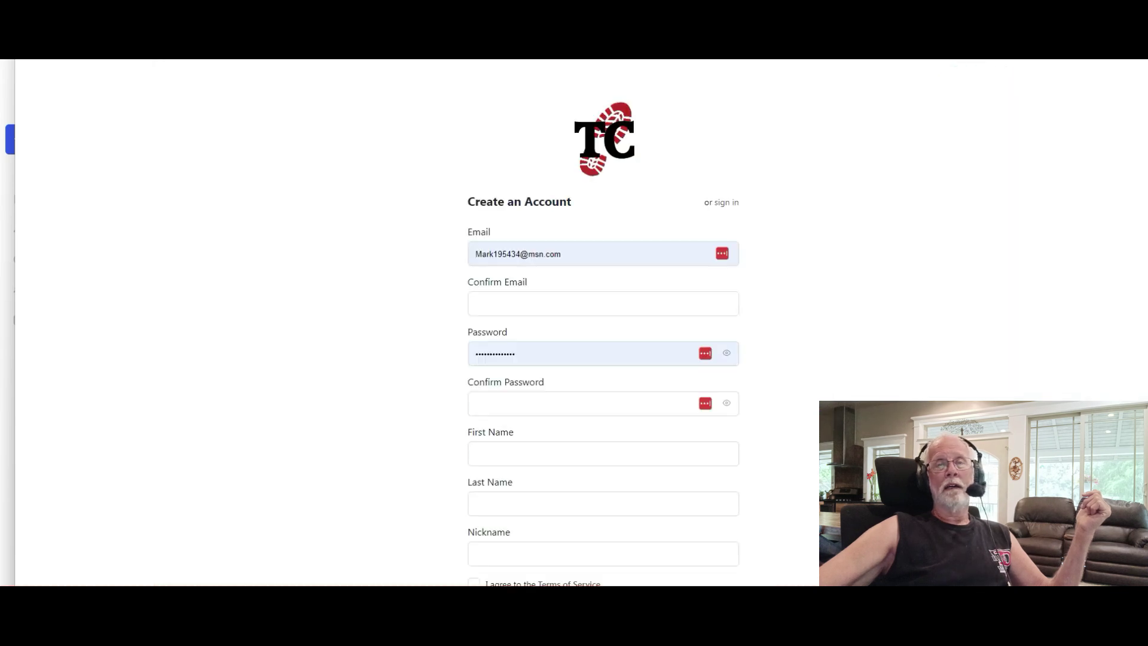
scroll(602, 323, "down", 2)
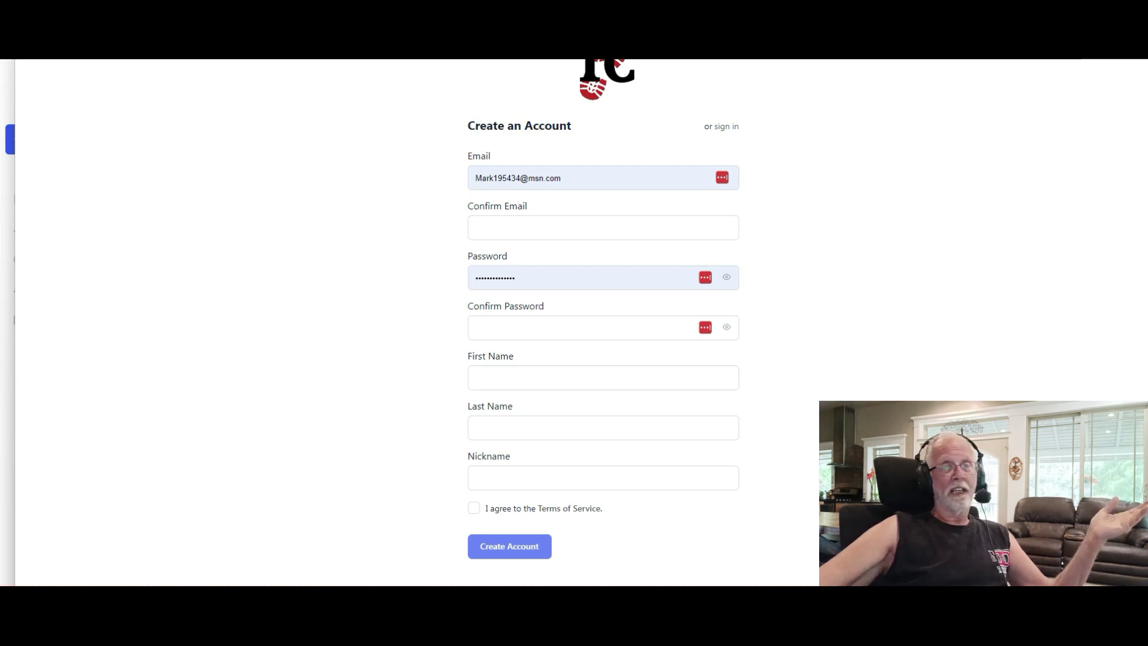
scroll(602, 323, "up", 2)
scroll(602, 323, "down", 1)
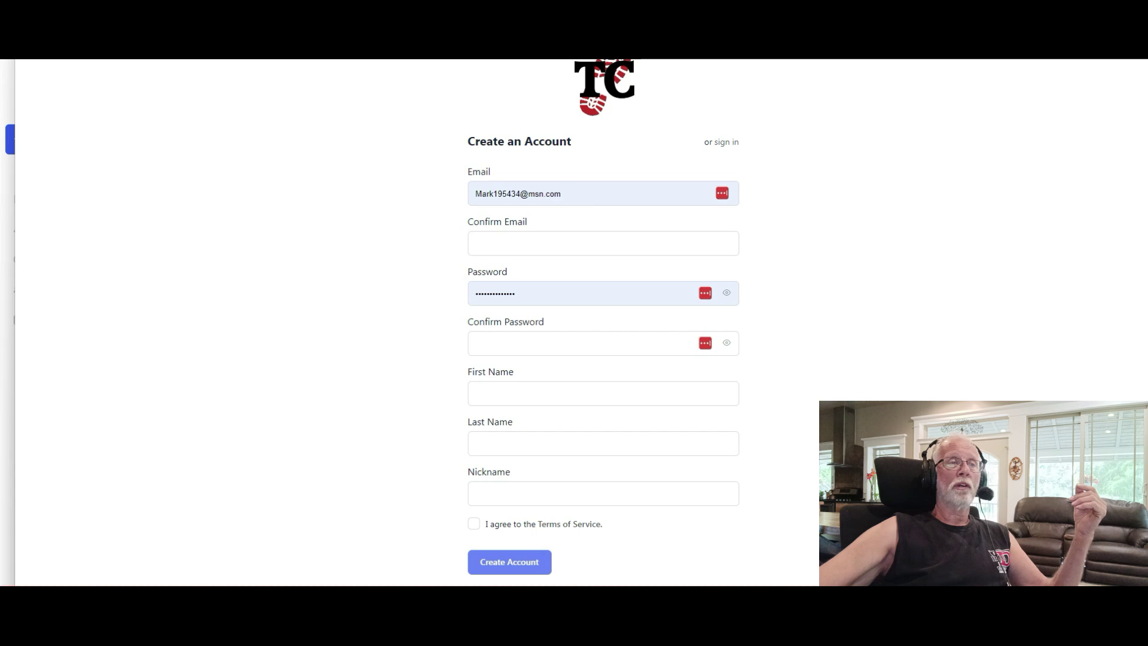
scroll(602, 323, "up", 1)
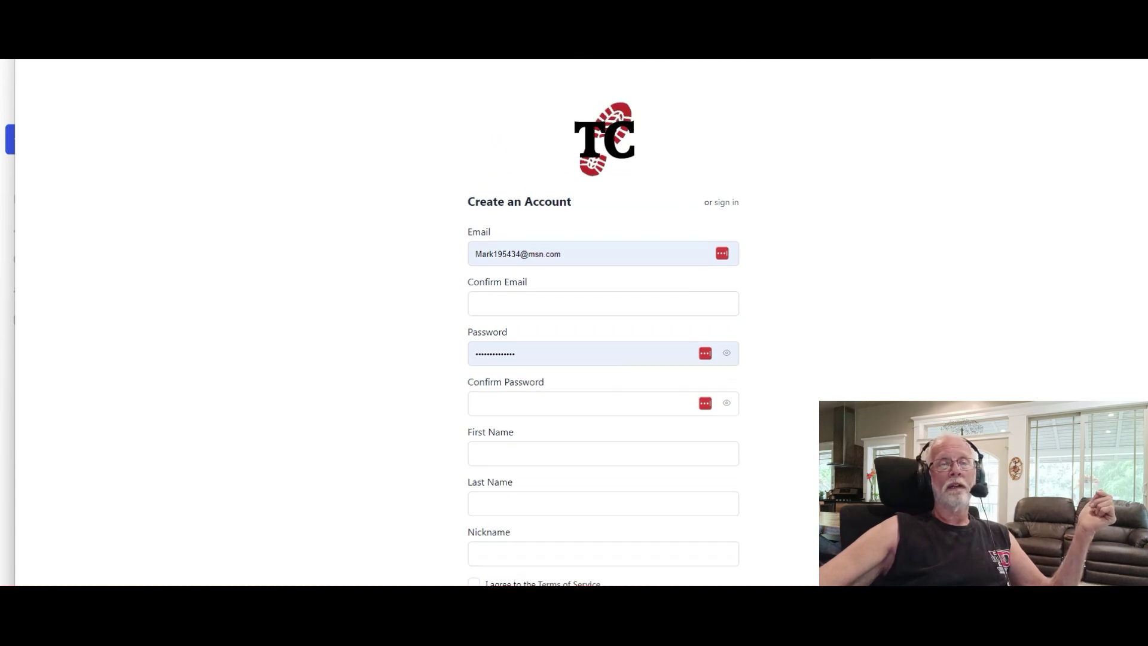
key("Return")
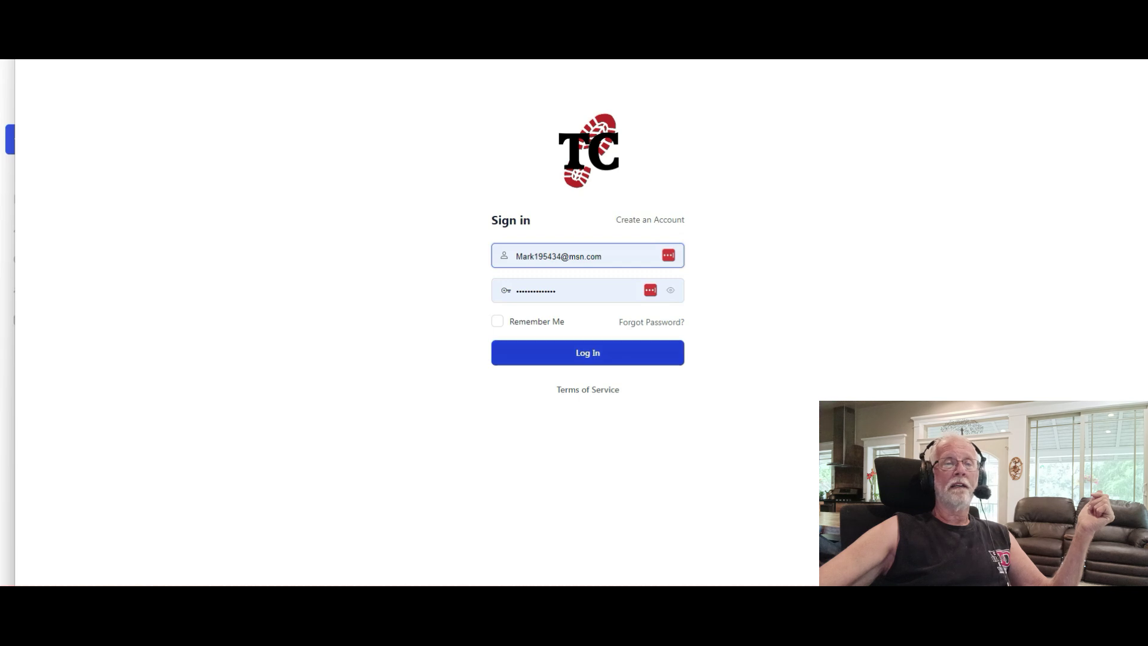
- Log in to the member account with the autofilled credentials
key("Return")
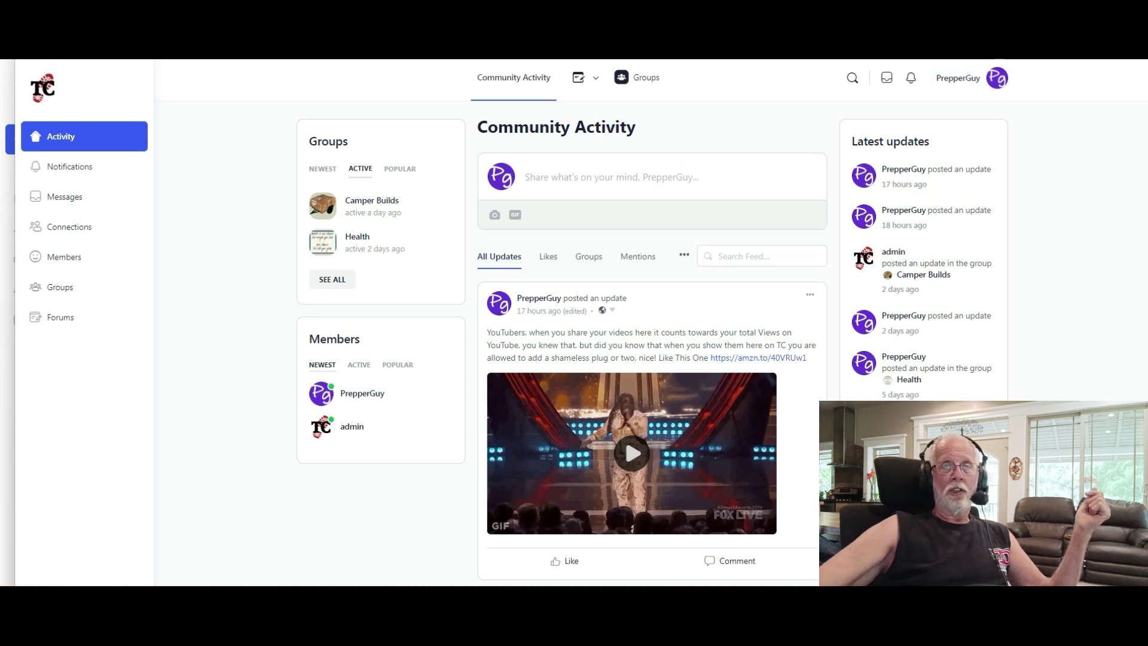
left_click(810, 294)
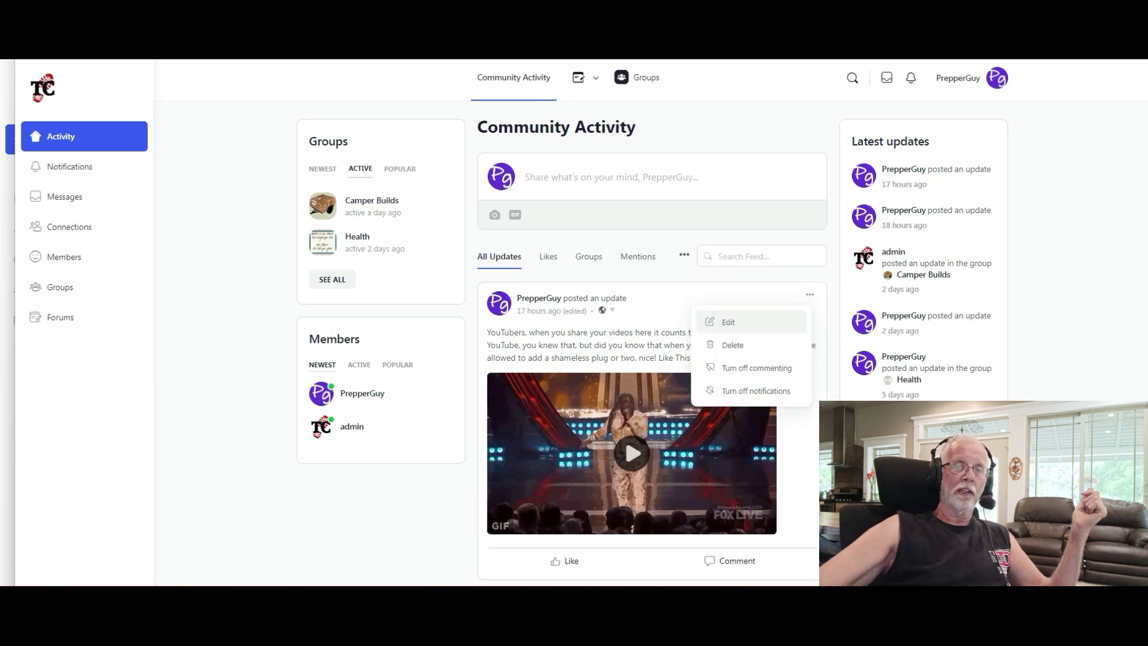
key("Escape")
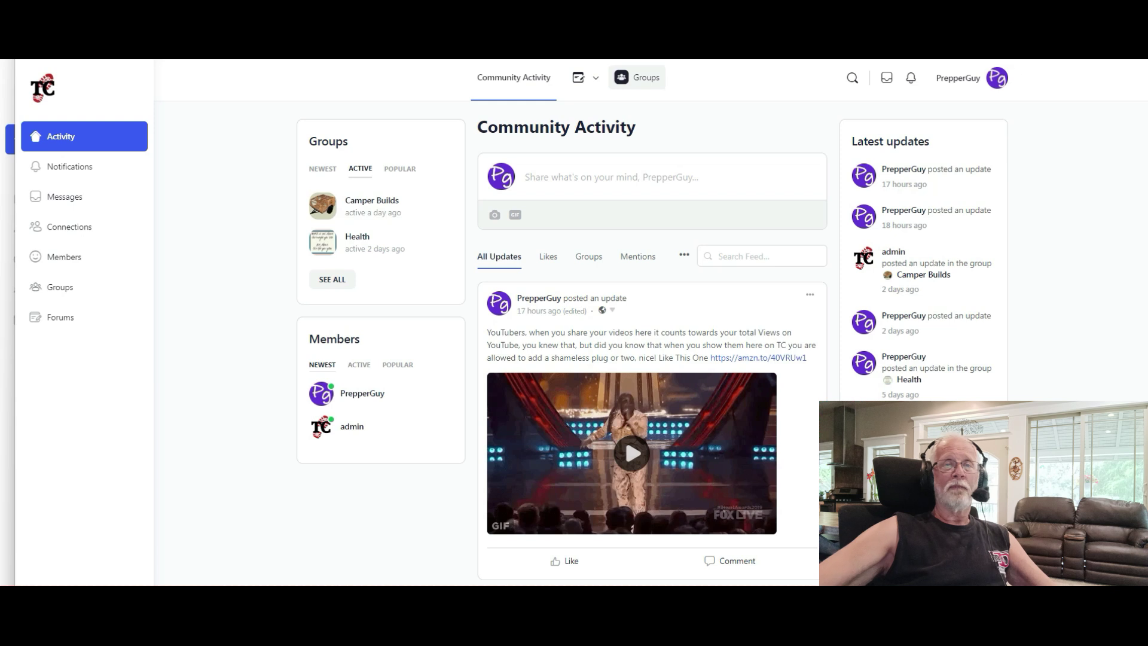
mouse_move(586, 77)
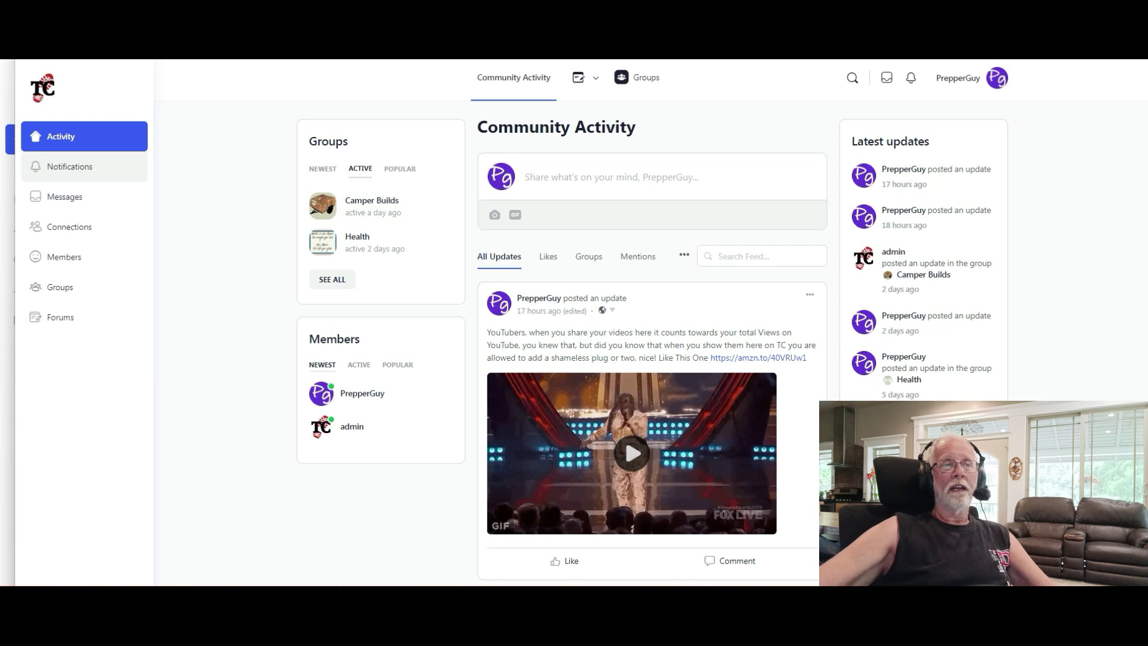
left_click(70, 166)
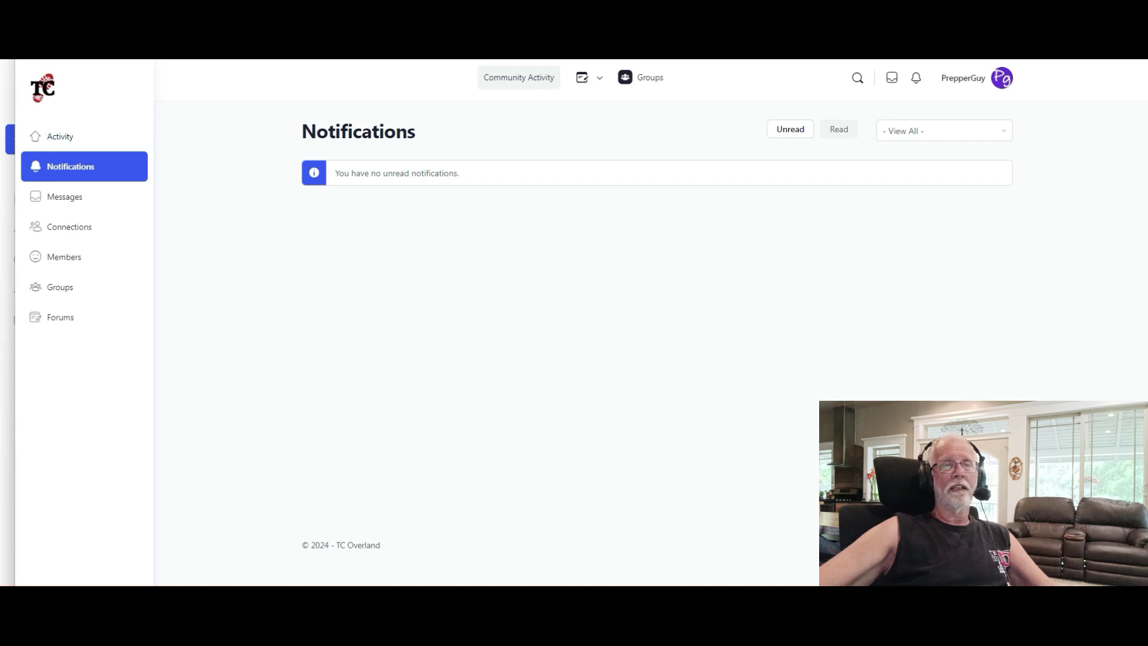
left_click(518, 77)
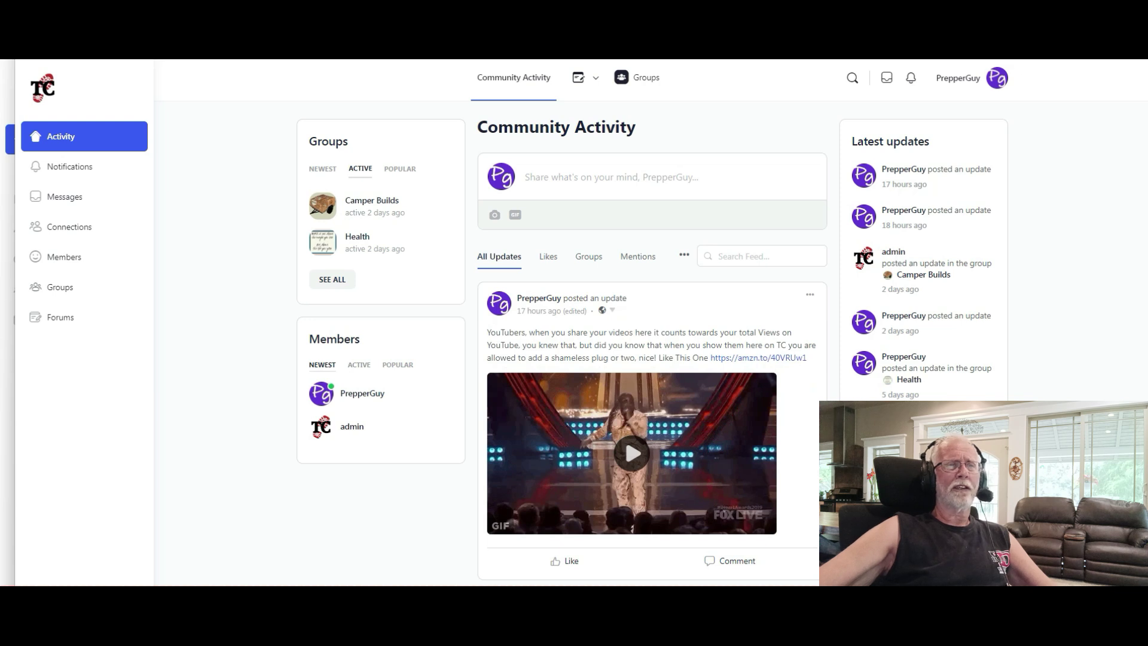
scroll(651, 341, "down", 8)
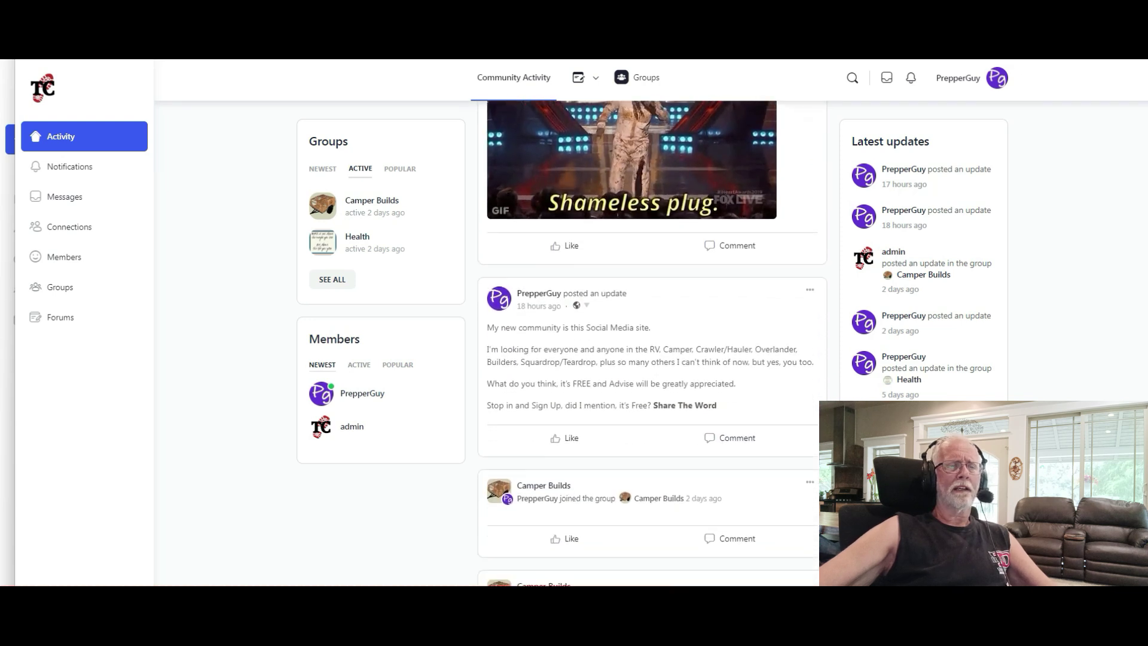
scroll(651, 341, "down", 3)
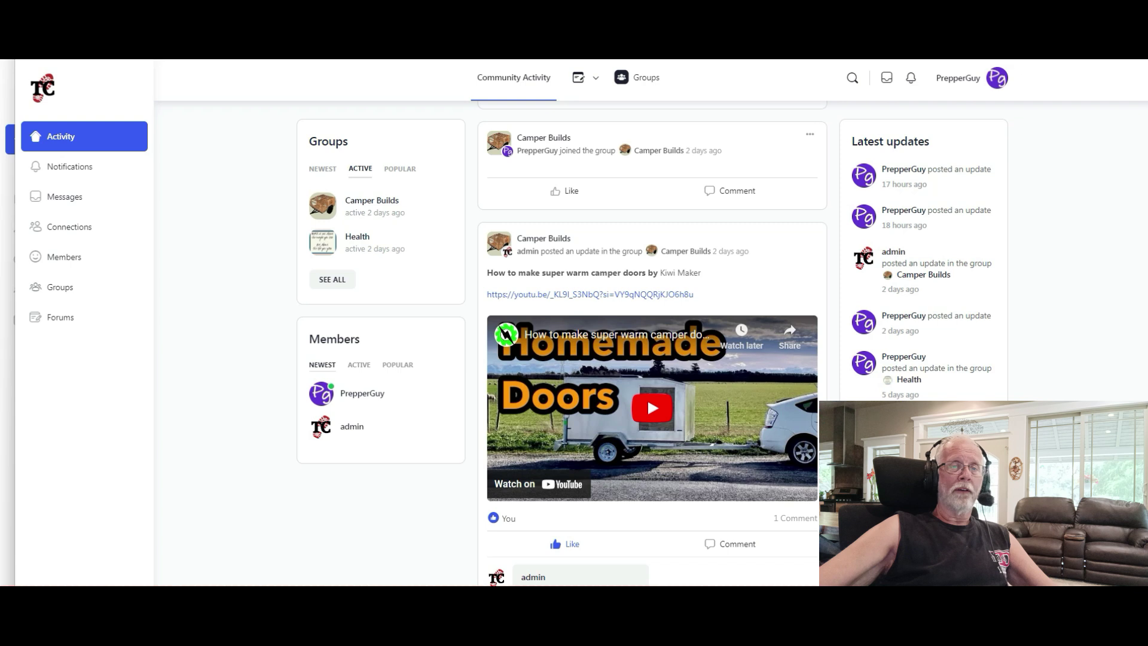
scroll(651, 341, "down", 1)
scroll(647, 218, "down", 3)
scroll(647, 218, "up", 3)
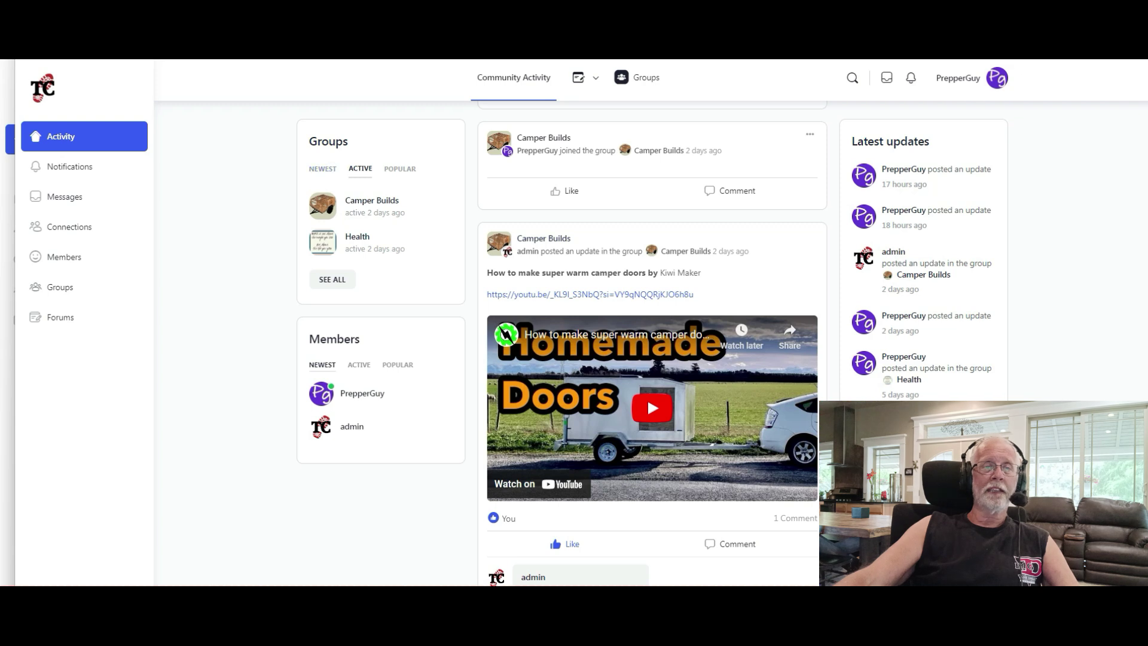
scroll(651, 344, "down", 8)
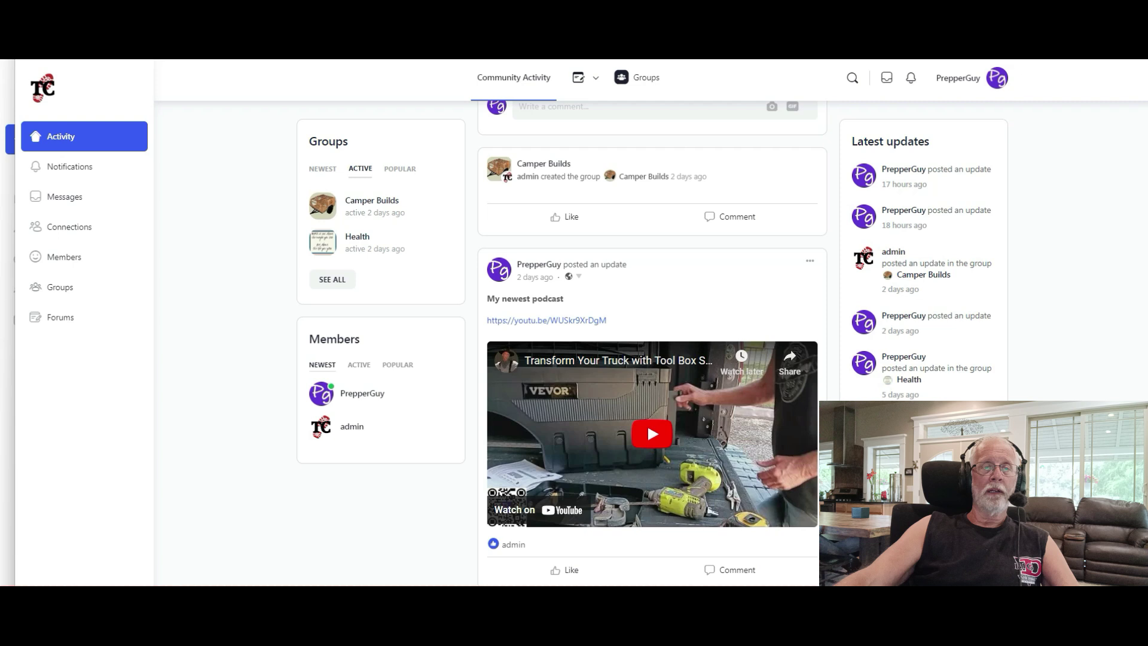
left_click(810, 261)
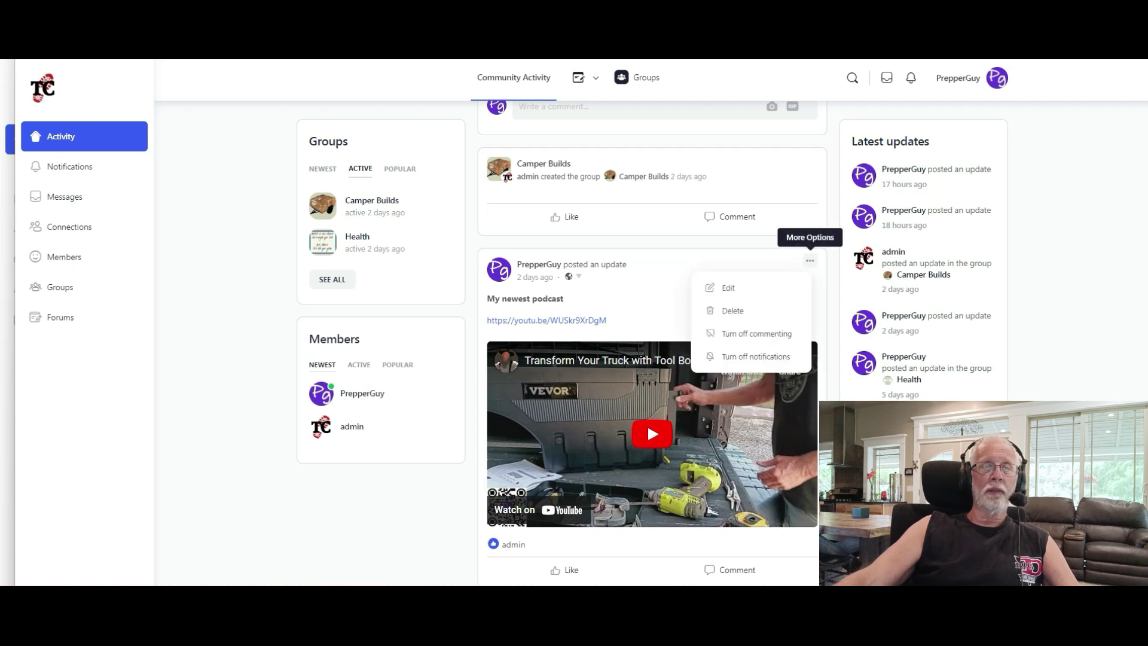
left_click(728, 288)
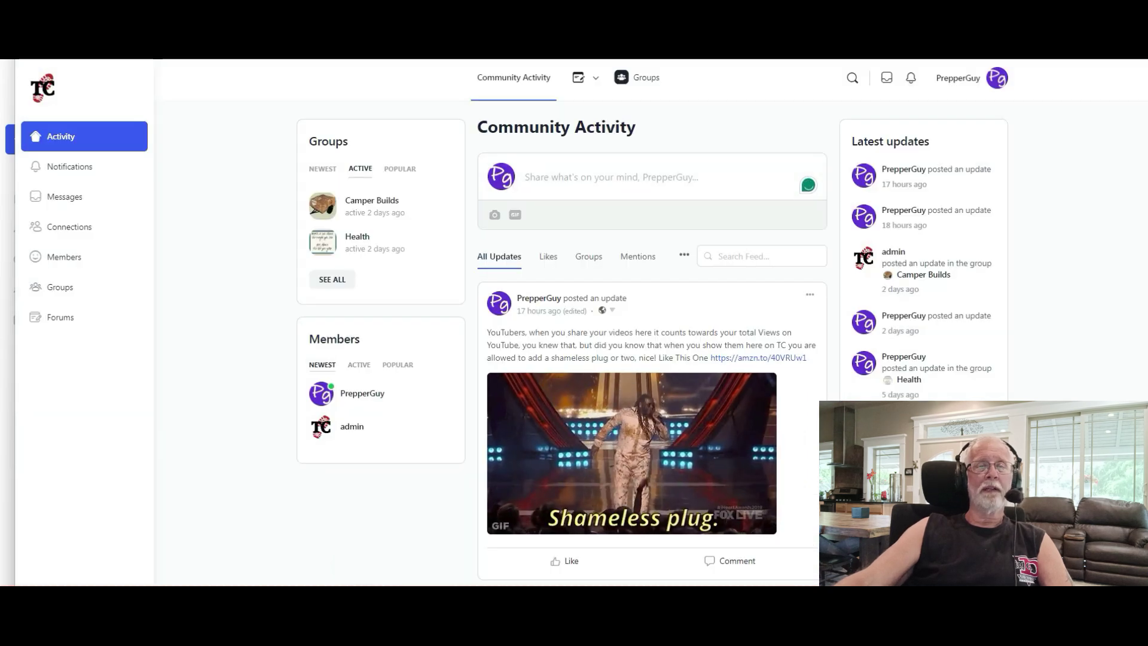
- Copy the amzn.to link from the shameless-plug post
scroll(652, 359, "down", 2)
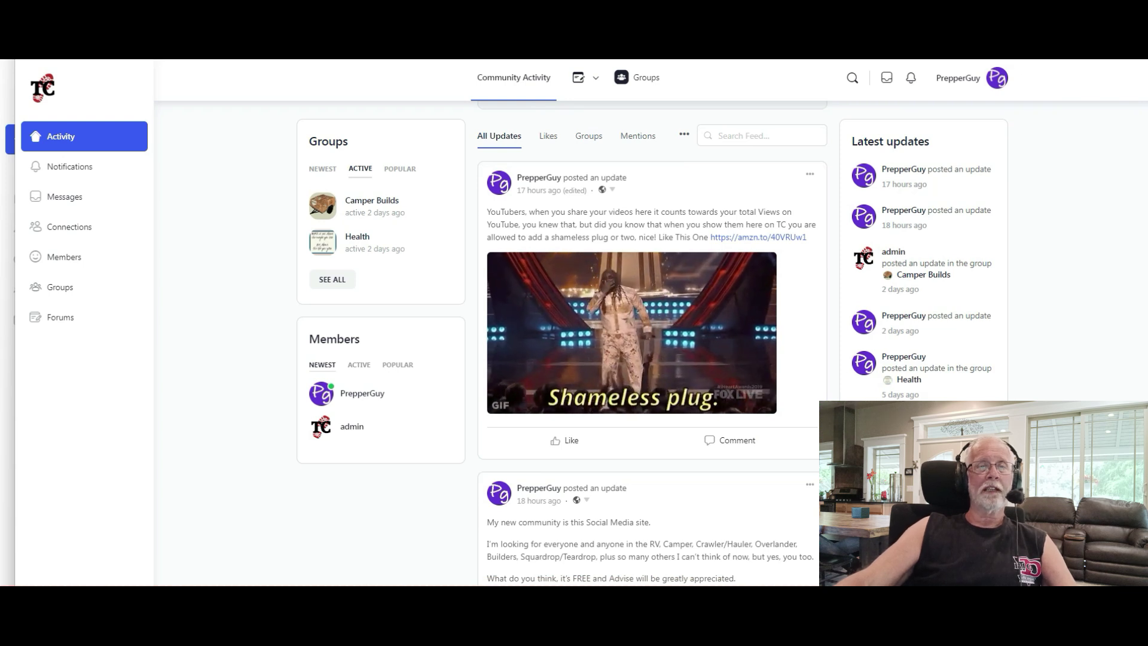
left_click_drag(709, 237, 806, 237)
right_click(790, 235)
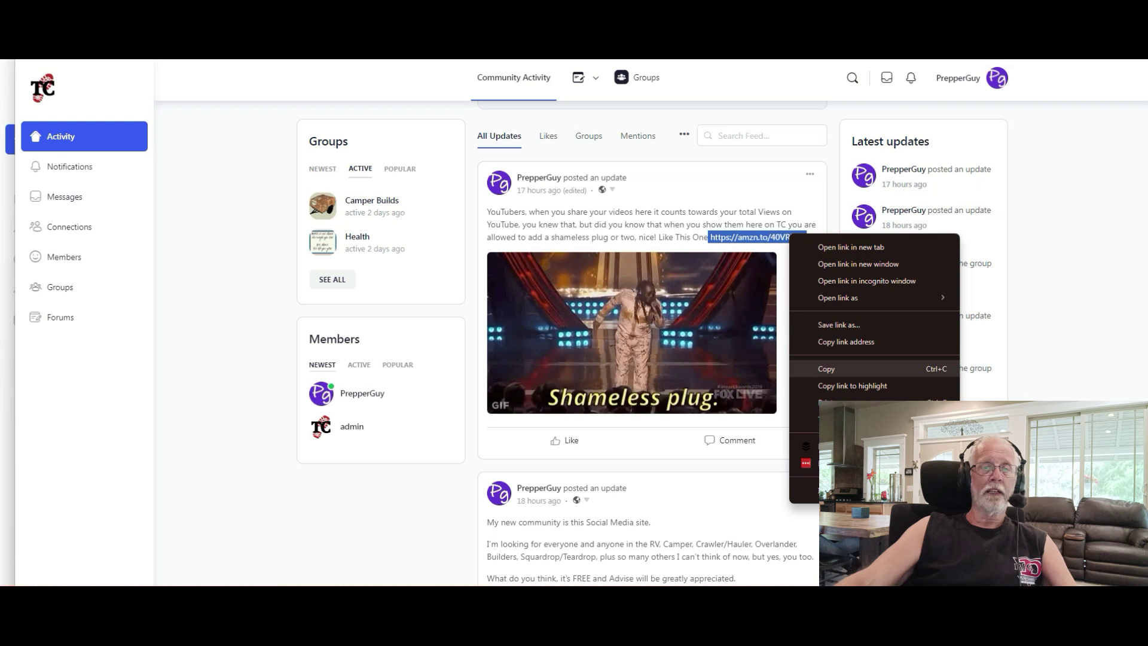
left_click(826, 369)
- Open the 'My newest podcast' post for editing
scroll(652, 344, "down", 15)
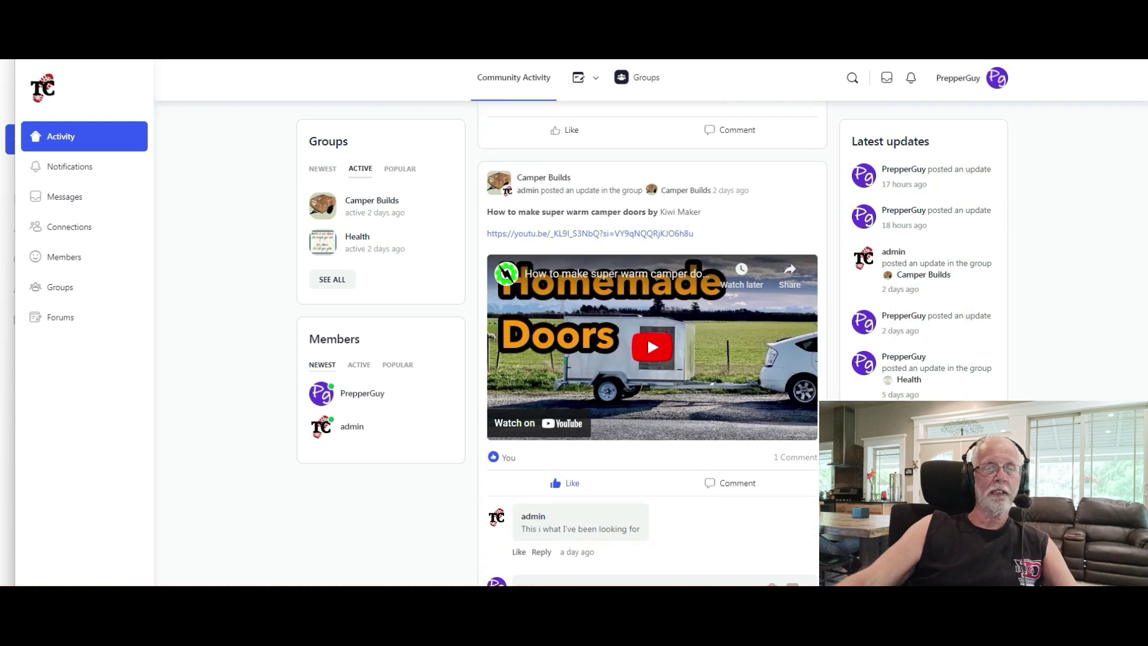
scroll(647, 329, "down", 4)
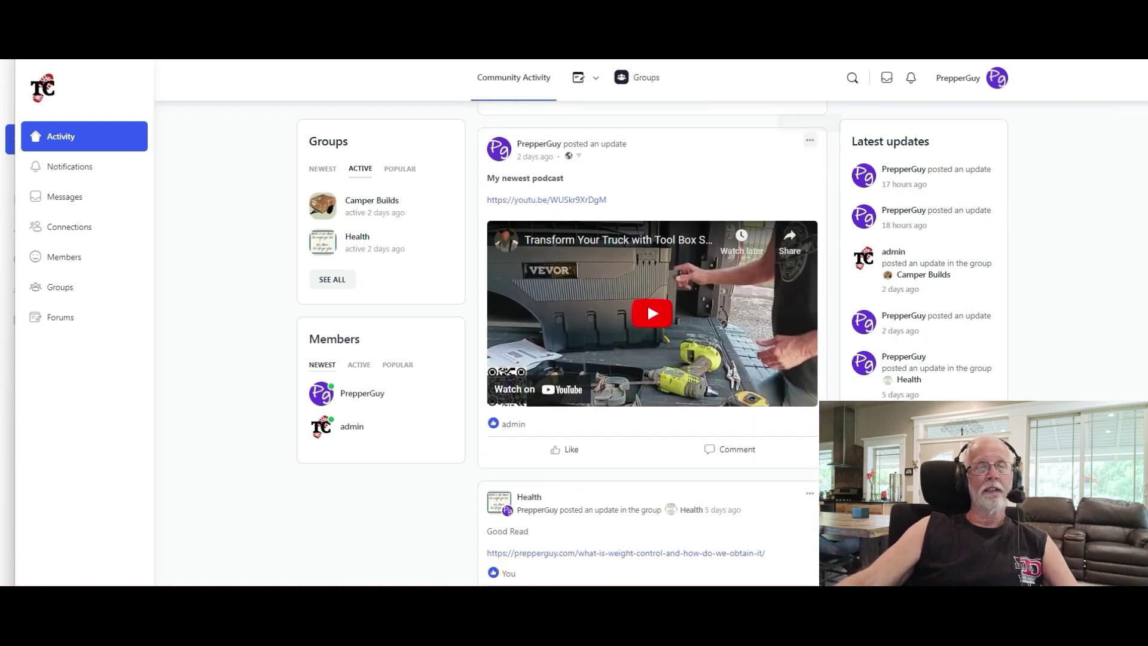
left_click(810, 140)
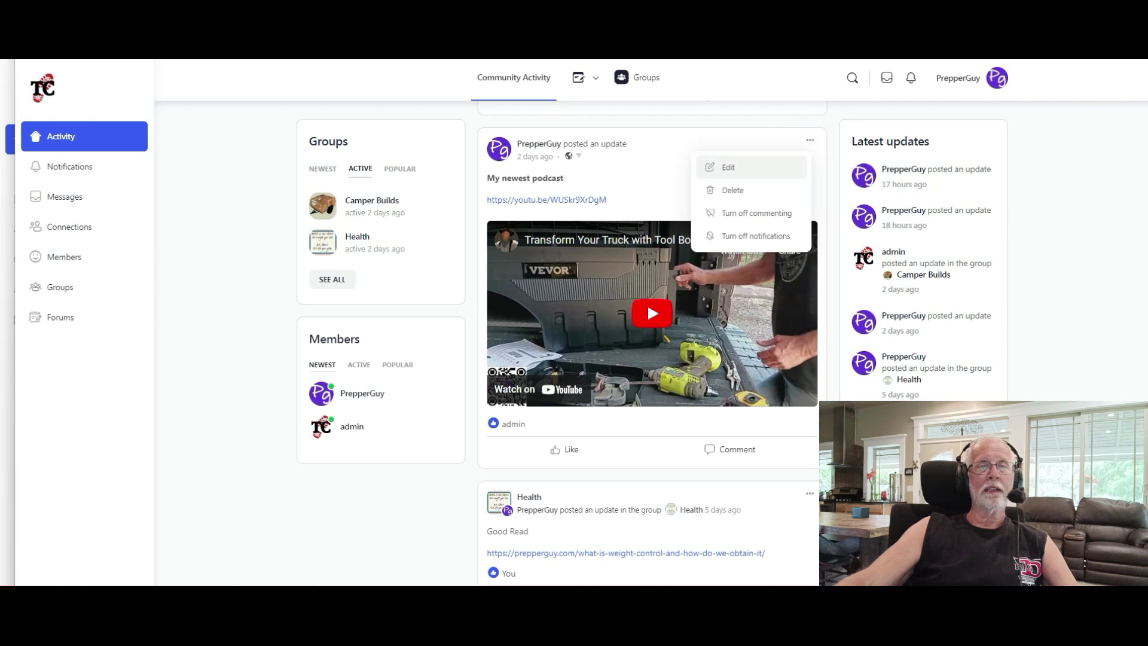
left_click(728, 167)
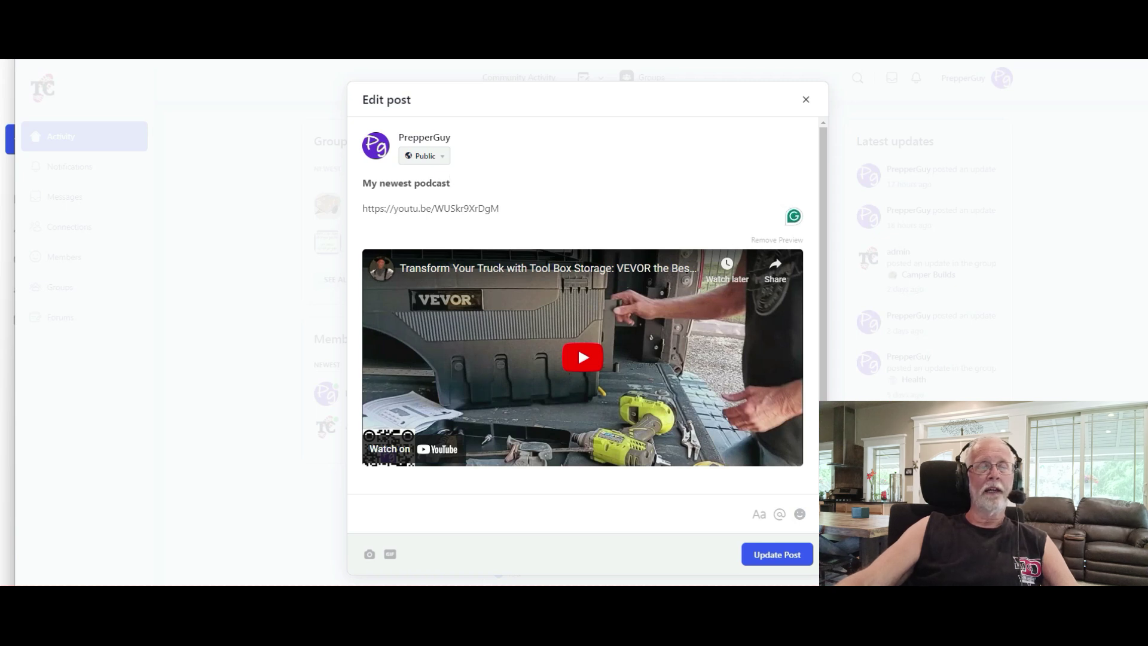
- Paste the Amazon link on a new line below the title and remove its preview
key("Return")
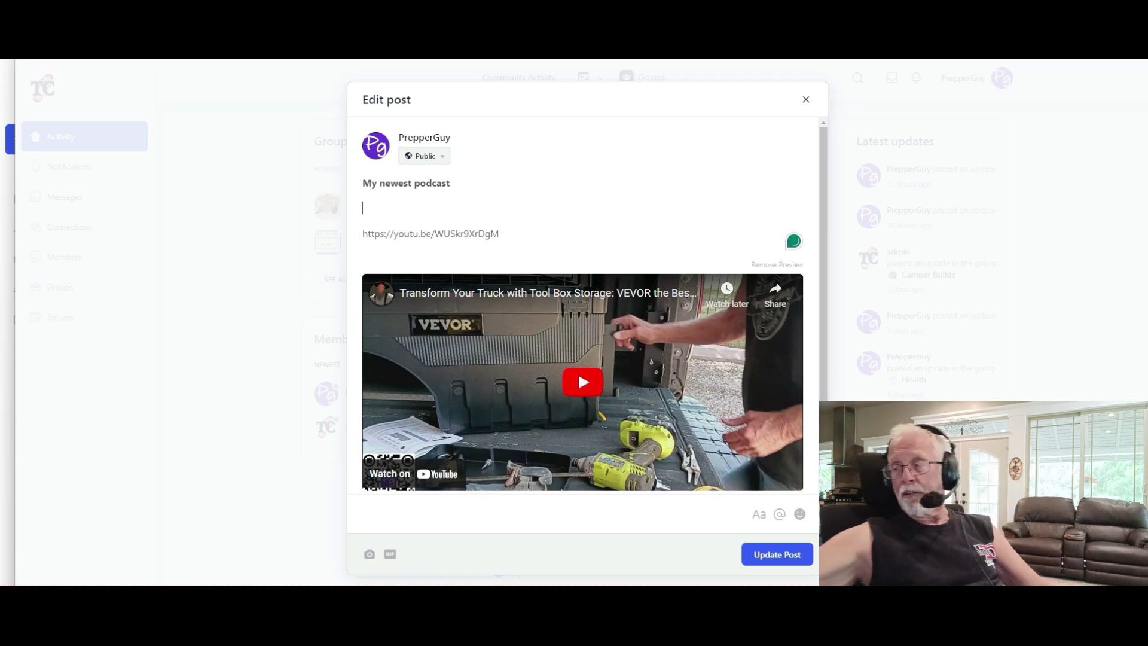
right_click(367, 204)
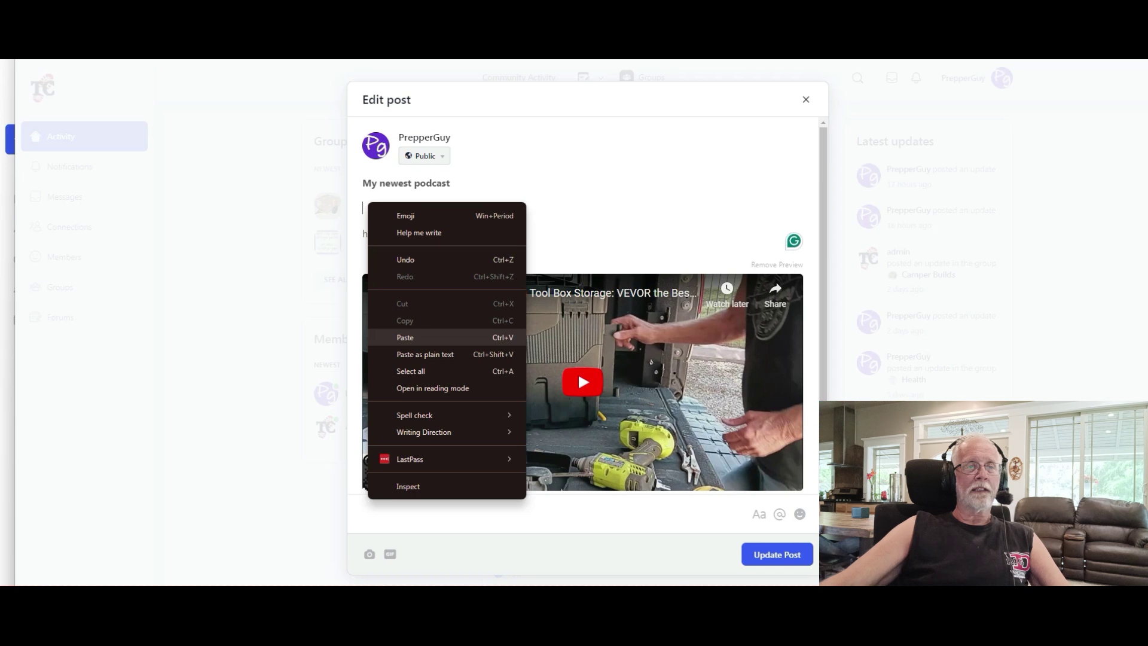
left_click(413, 338)
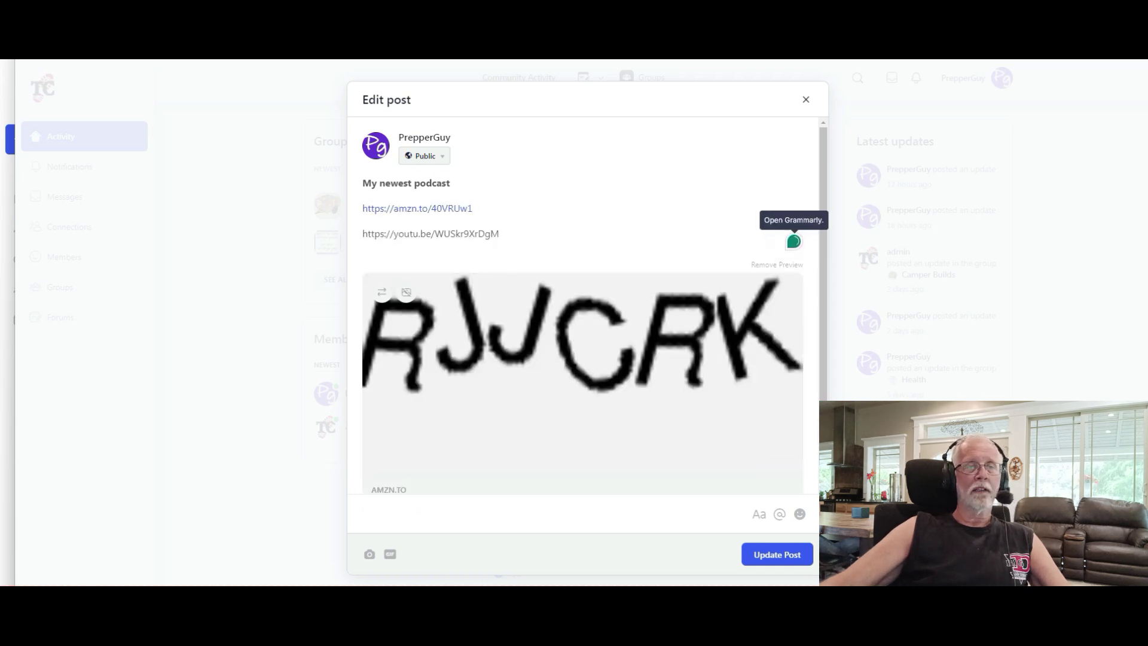
left_click(793, 241)
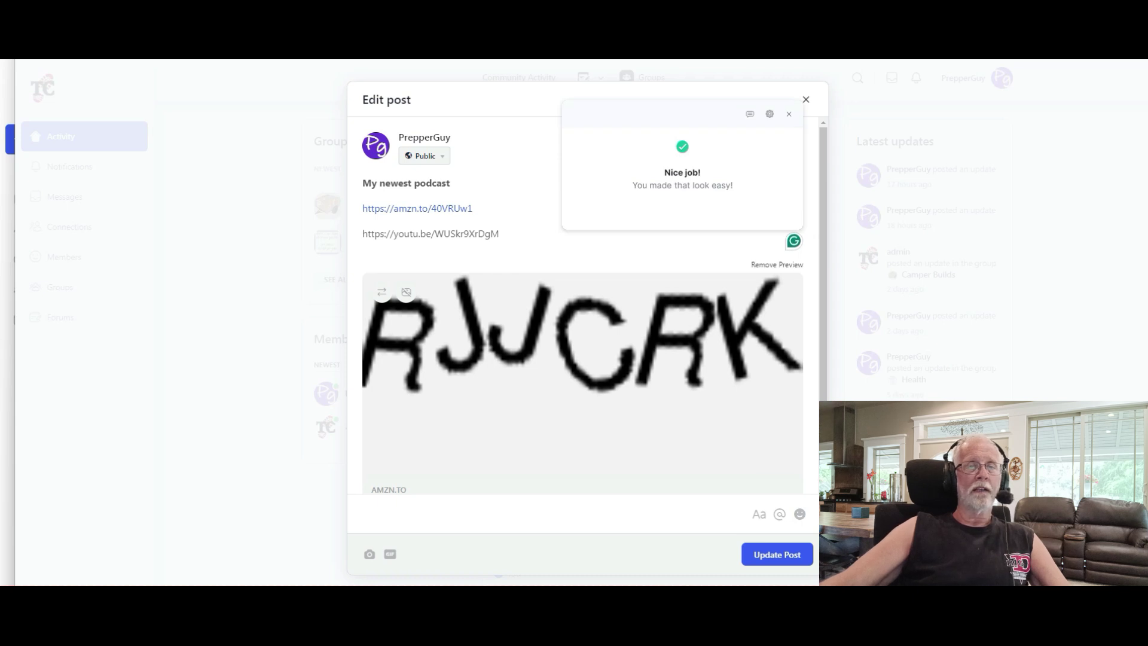
left_click(777, 265)
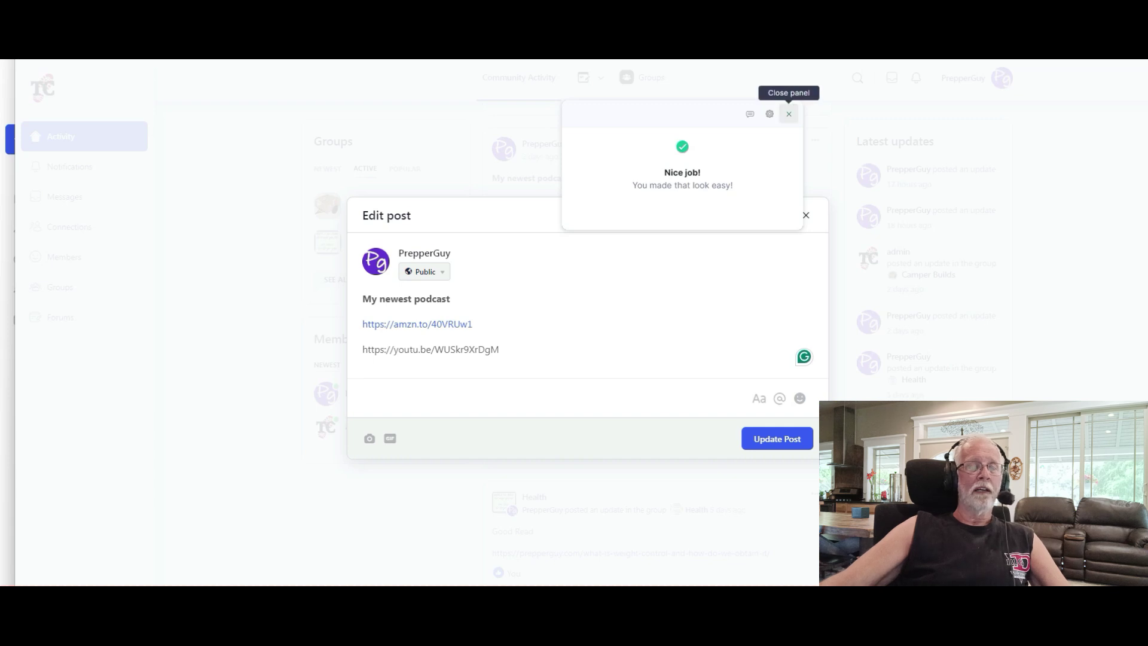
left_click(789, 114)
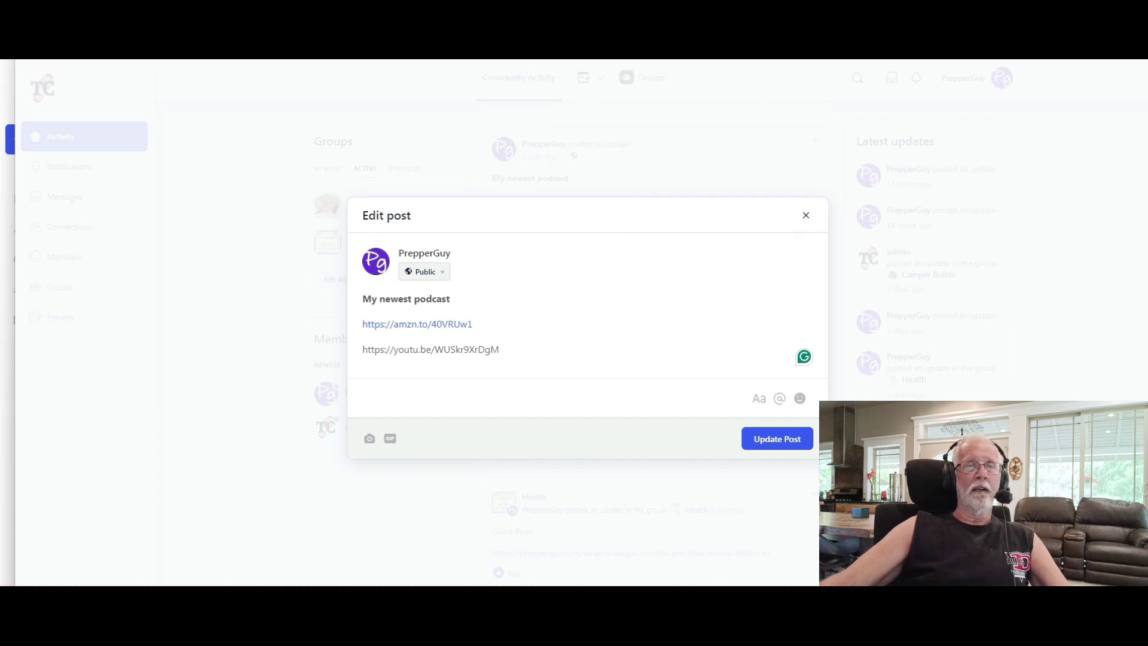
- Try updating the post, which is rejected for containing too many links
triple_click(386, 215)
left_click(478, 349)
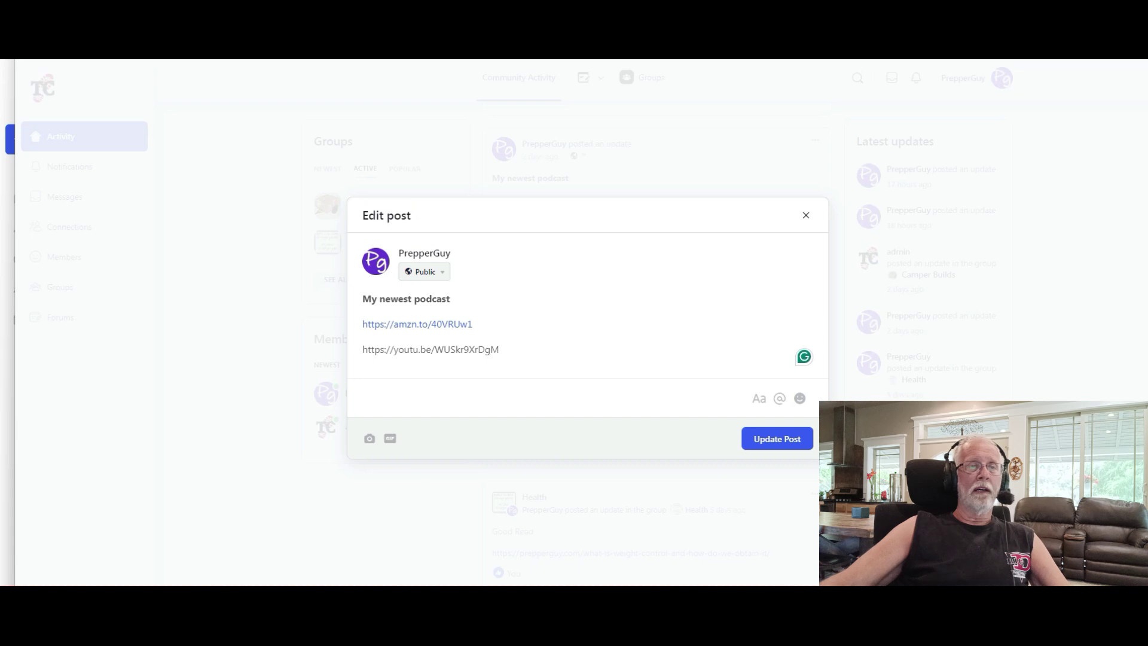
left_click(776, 438)
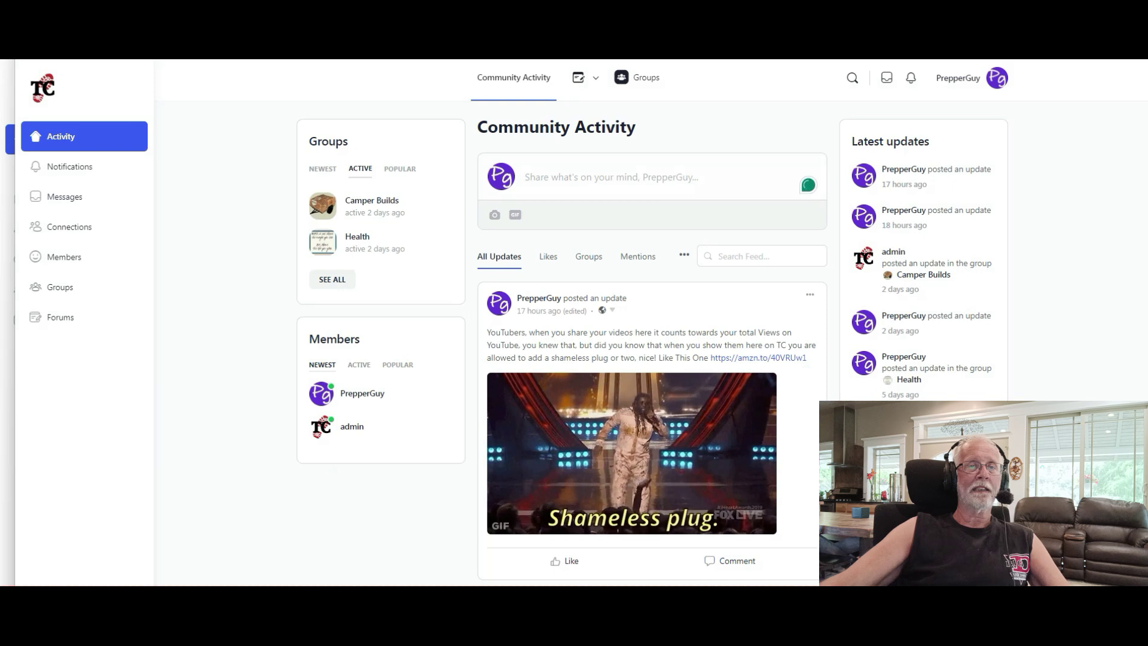
scroll(646, 457, "down", 10)
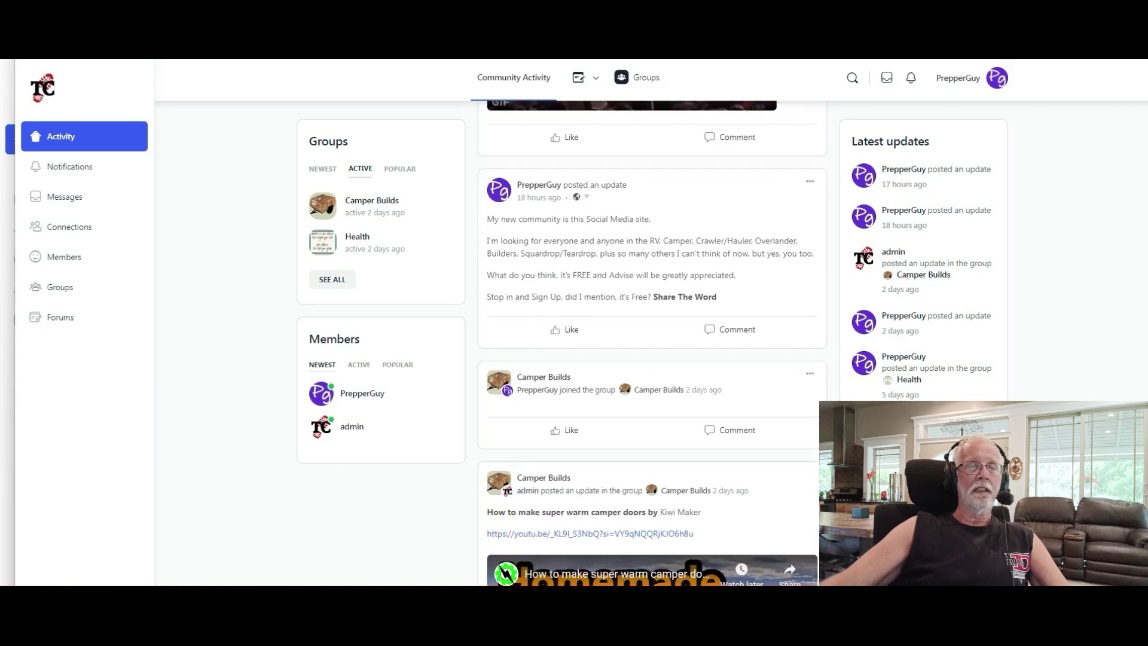
scroll(647, 456, "down", 4)
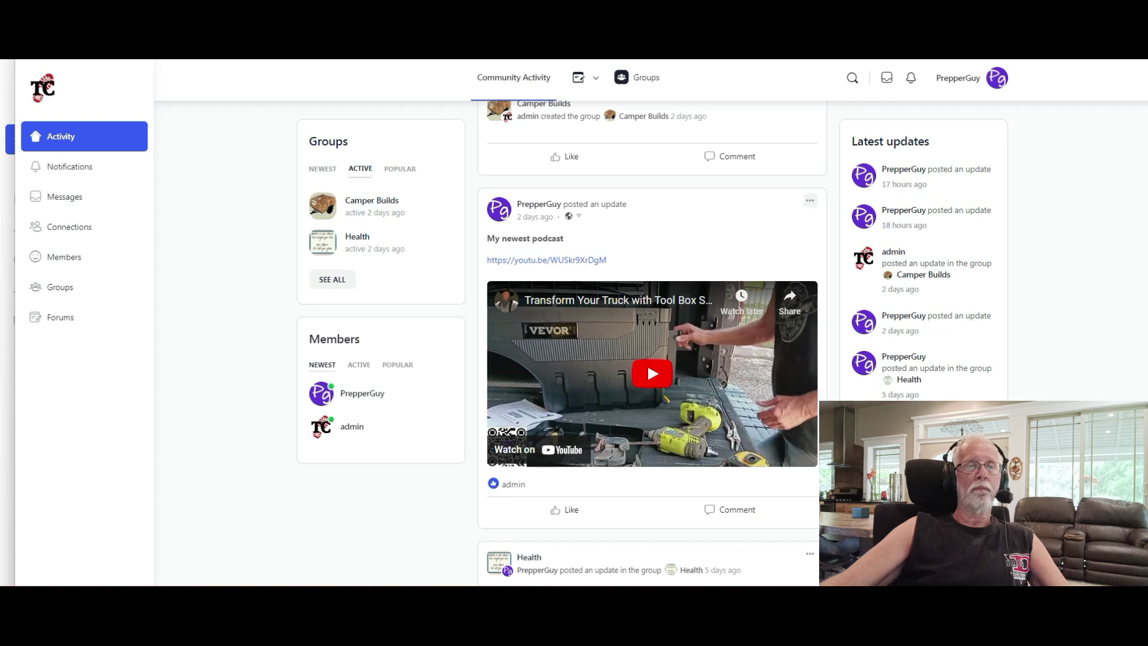
left_click(809, 200)
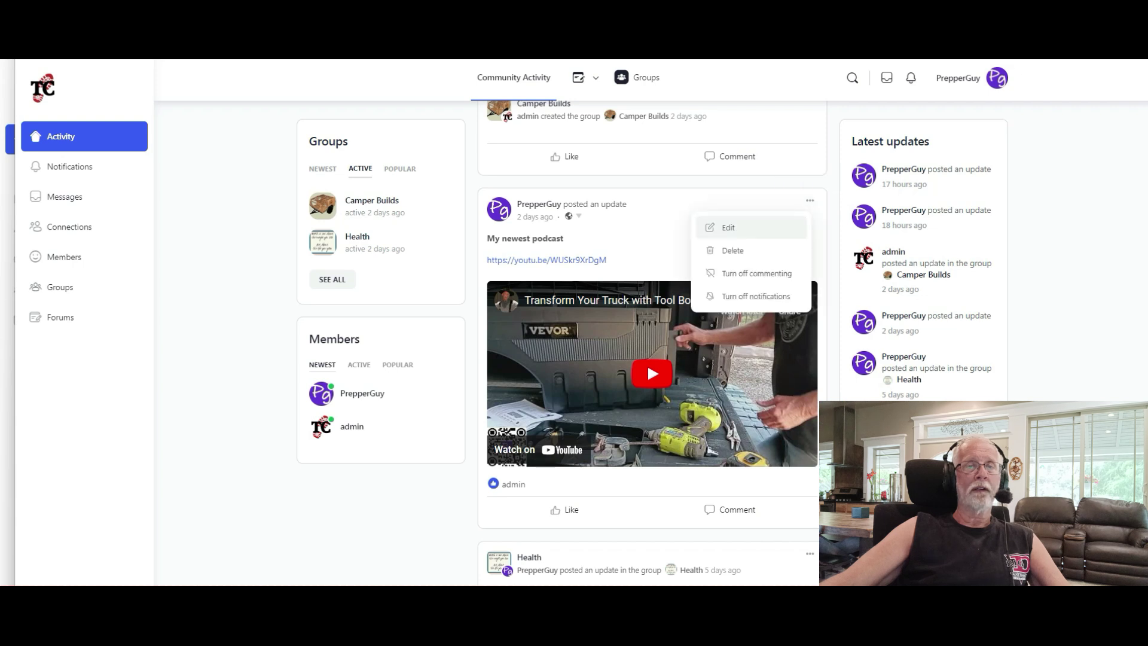
left_click(728, 227)
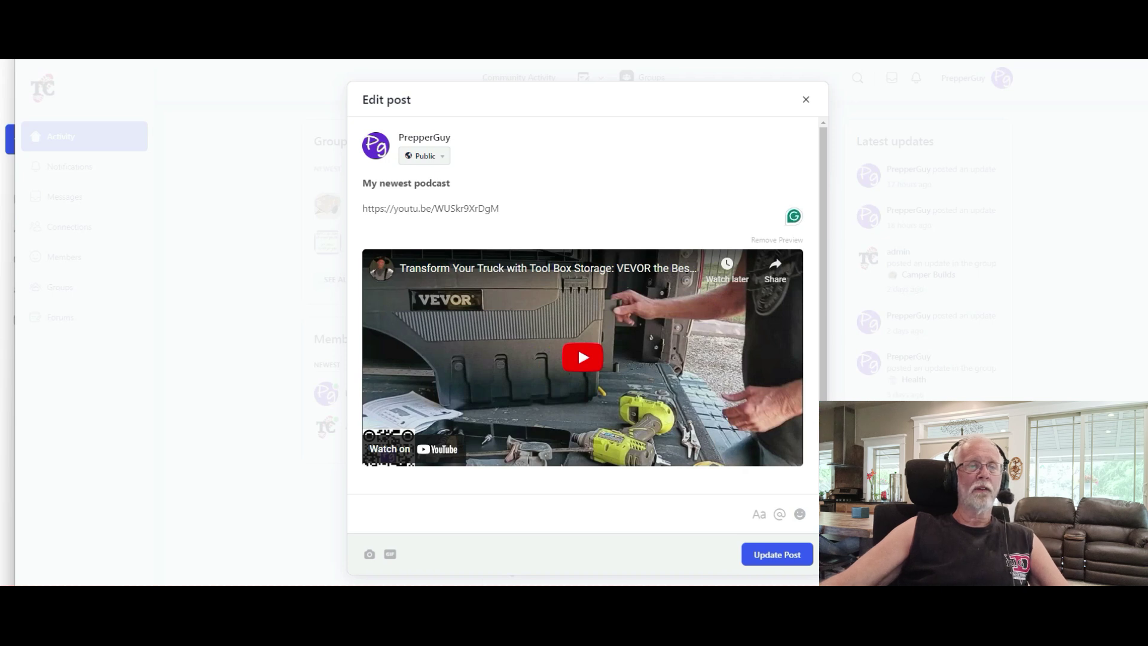
key("Return")
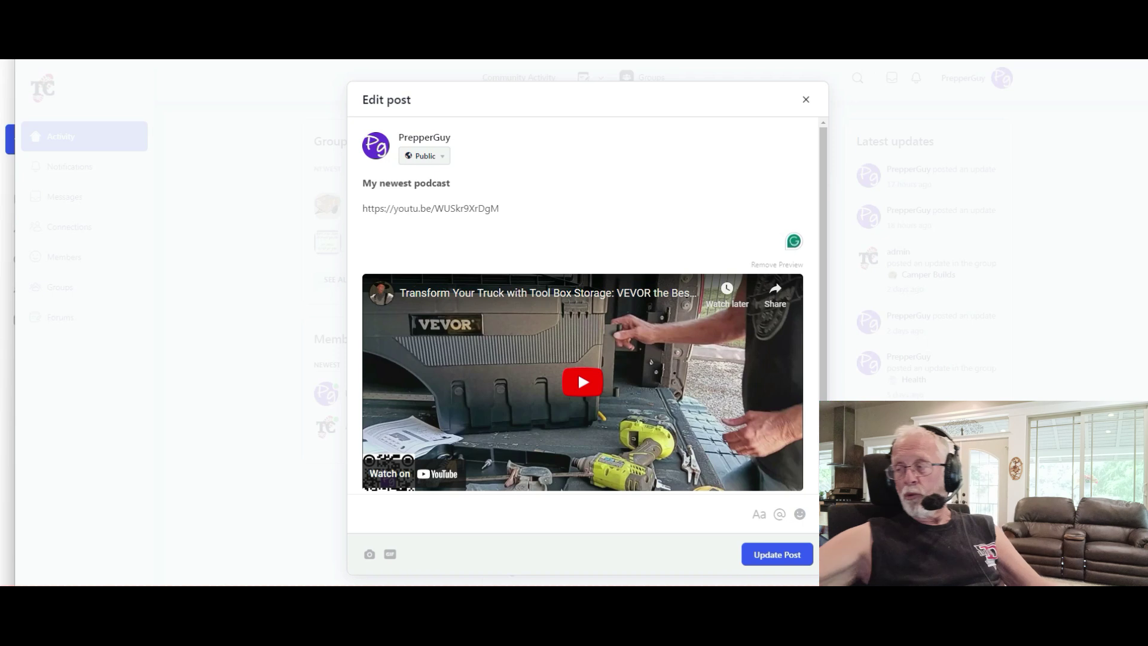
right_click(370, 230)
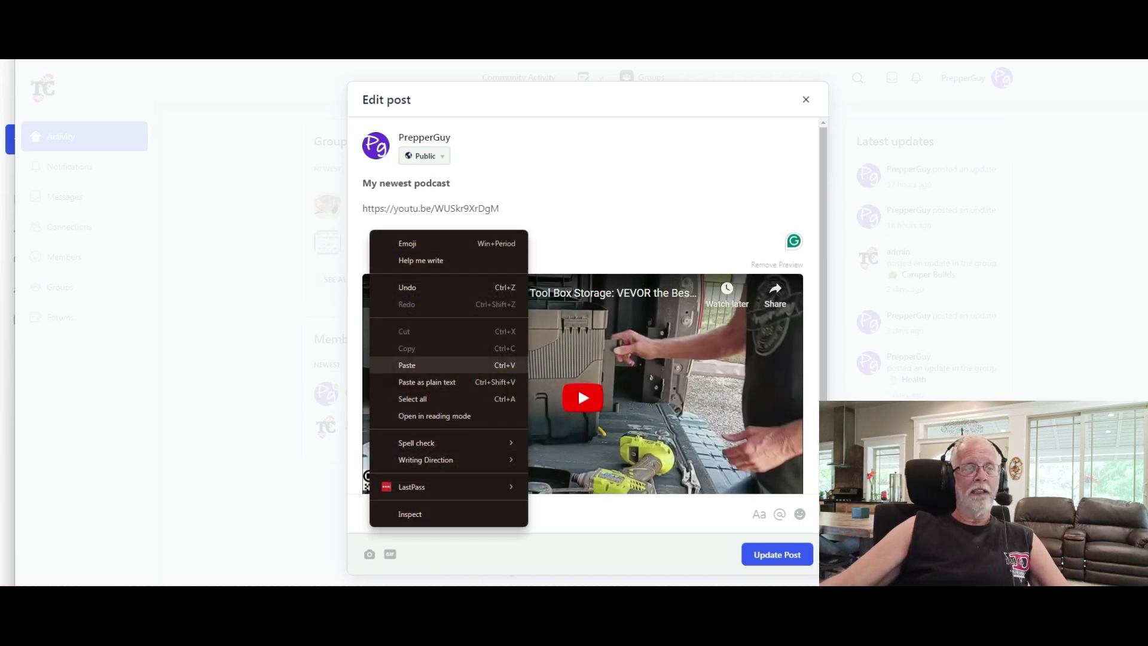
left_click(412, 365)
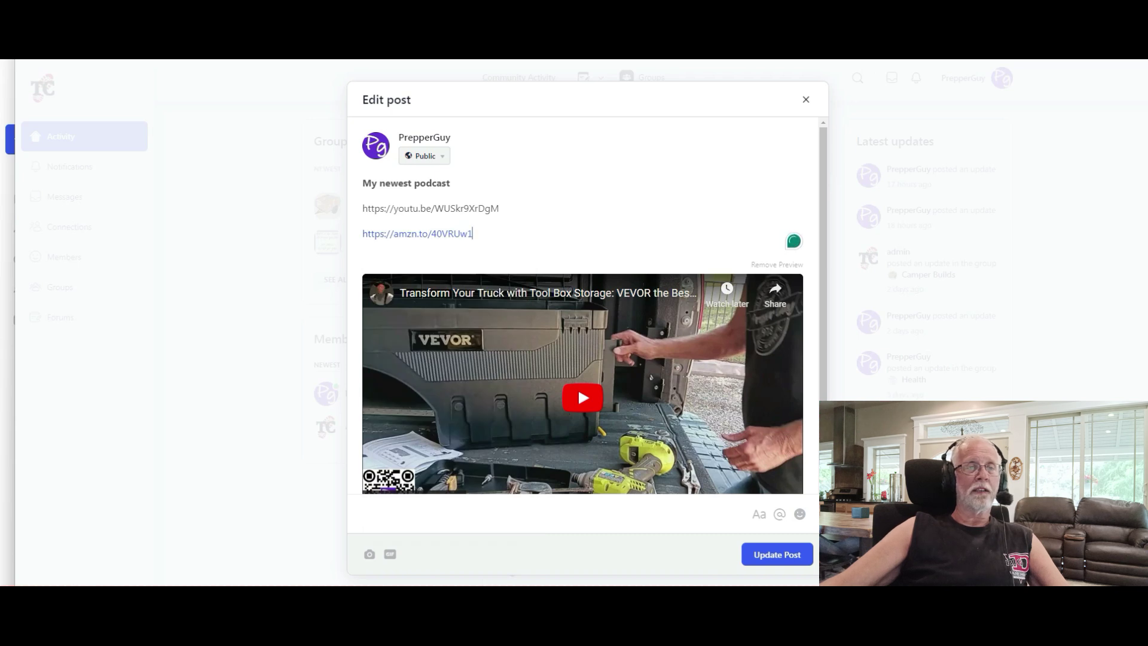
left_click(776, 555)
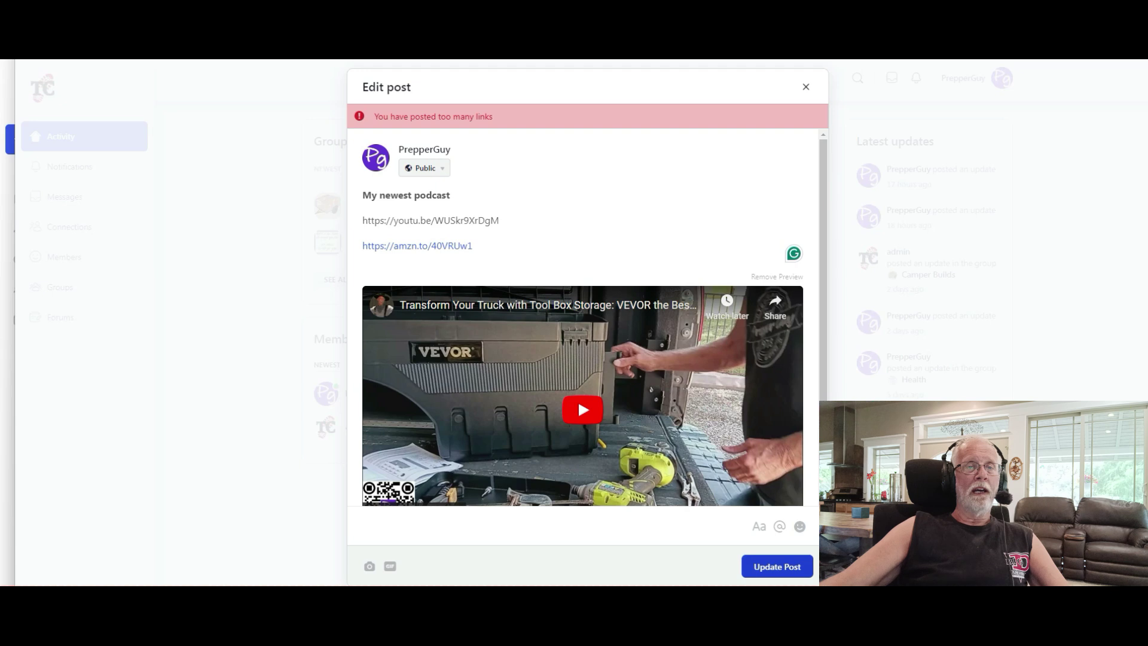
left_click(577, 399)
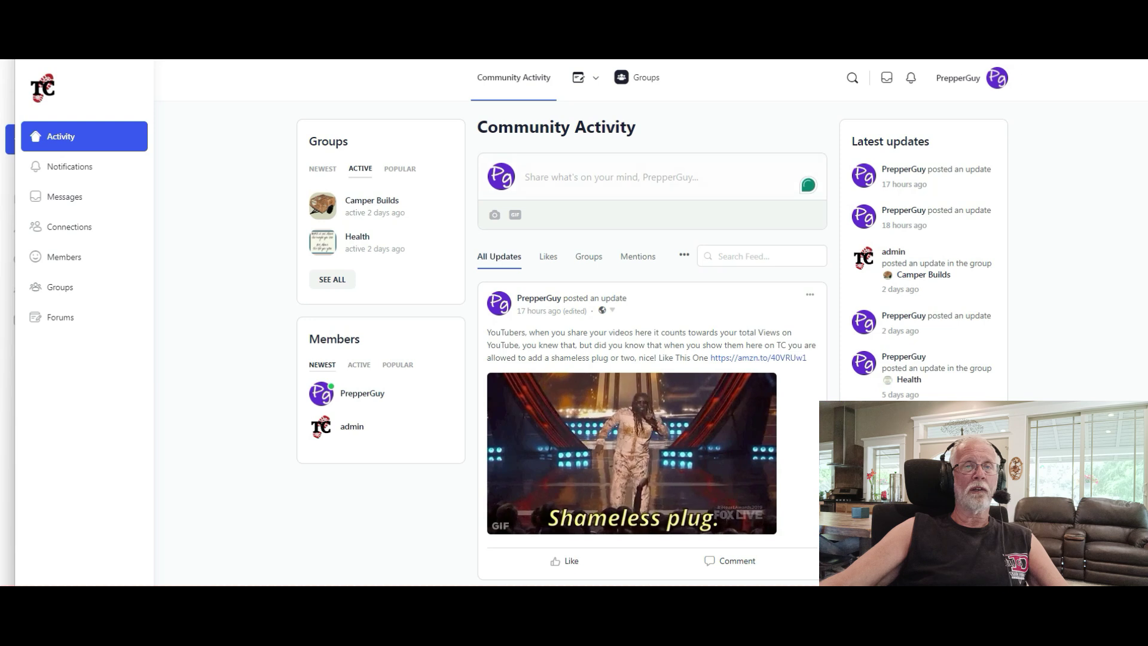
scroll(647, 365, "down", 15)
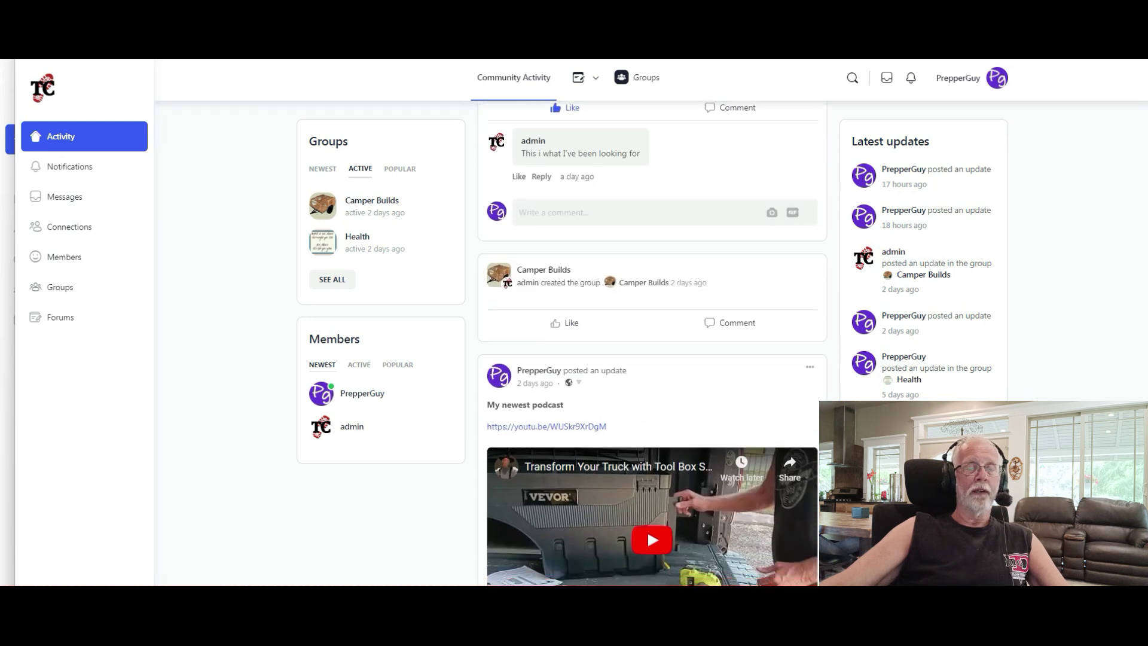
scroll(647, 242, "down", 3)
scroll(647, 242, "up", 3)
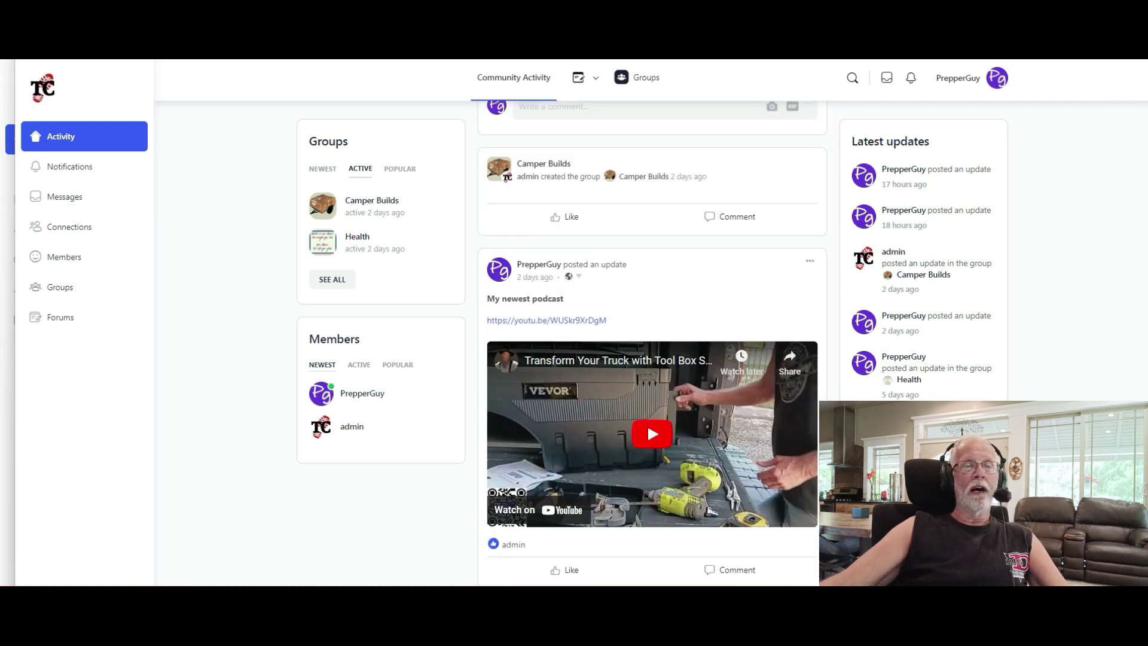
scroll(647, 422, "up", 6)
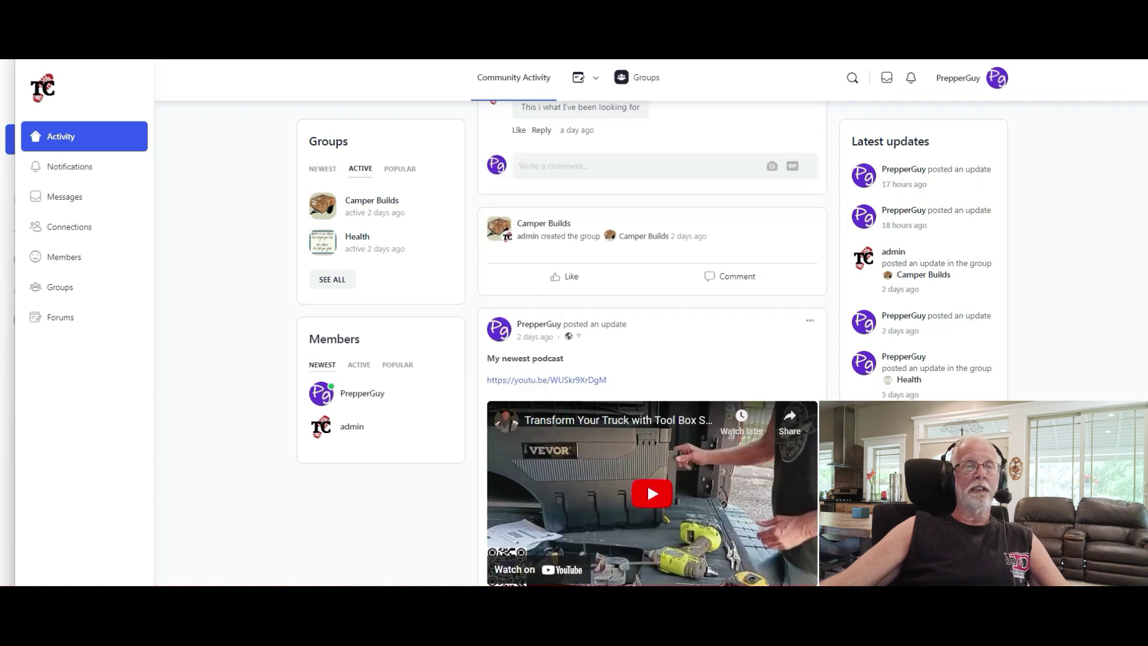
scroll(646, 359, "up", 8)
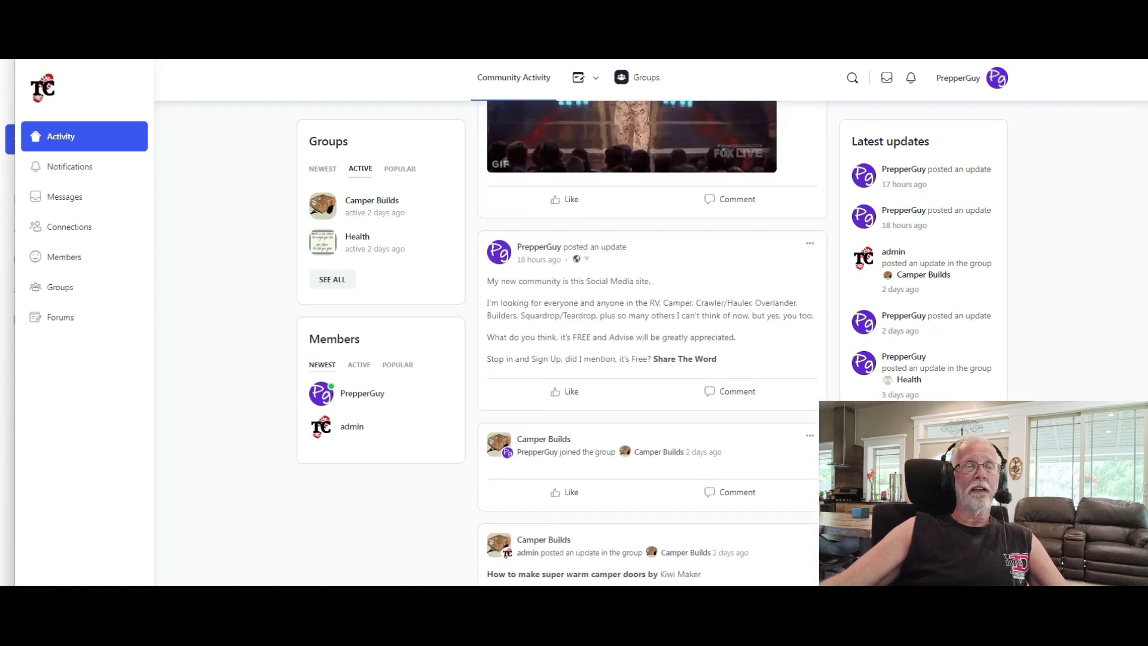
scroll(647, 359, "up", 5)
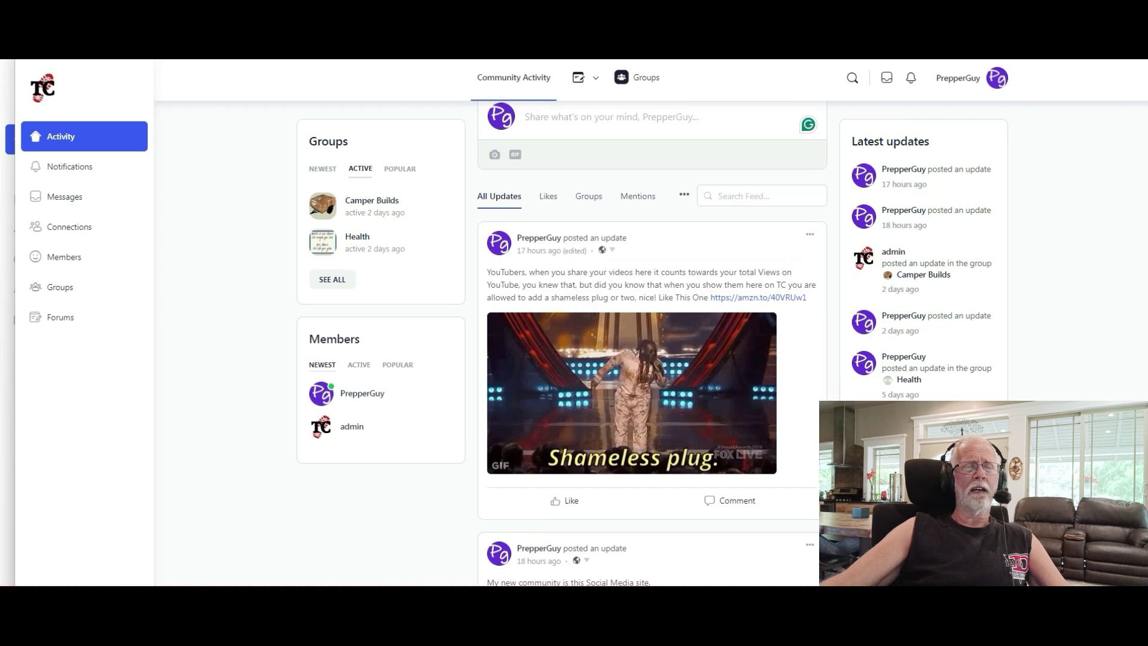
left_click(809, 233)
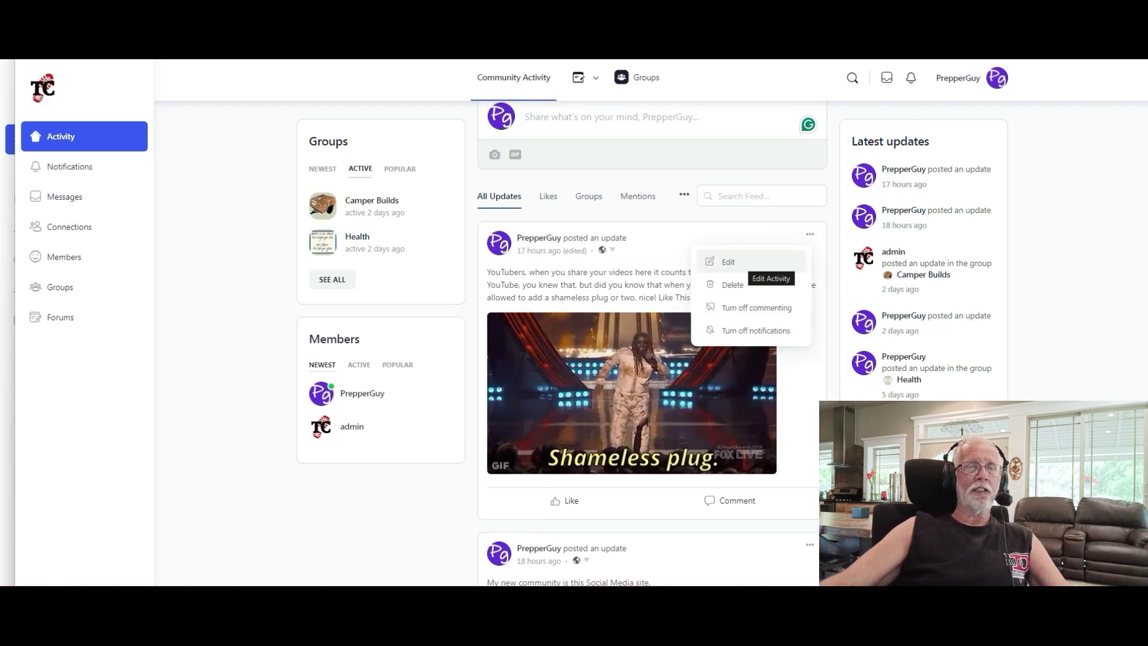
left_click(741, 263)
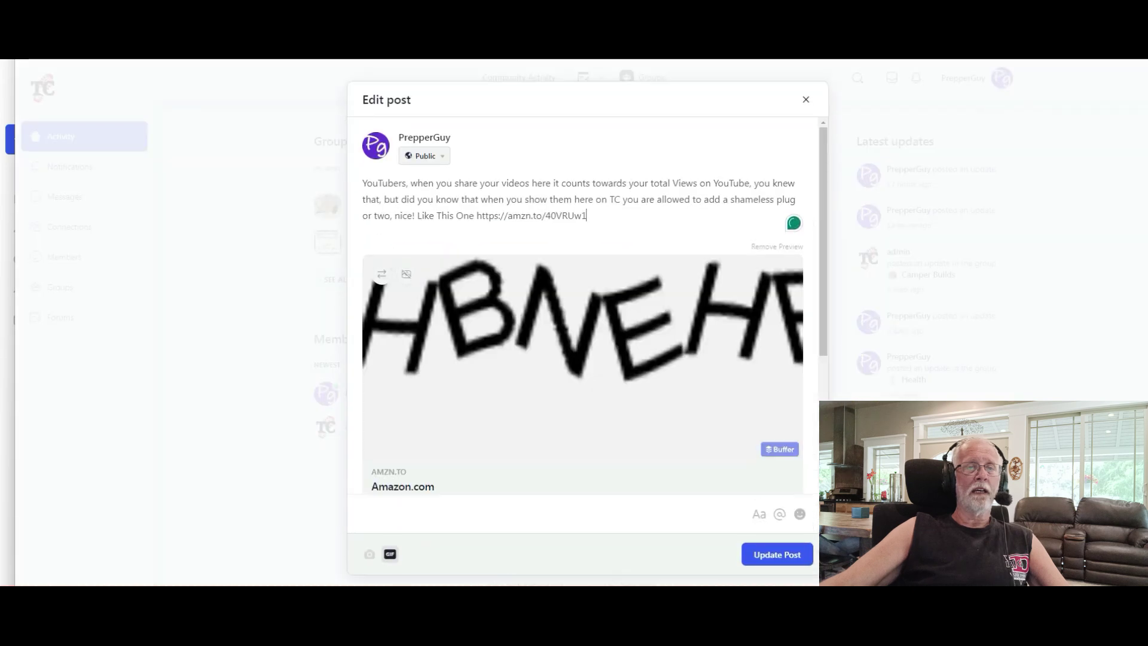
left_click(776, 246)
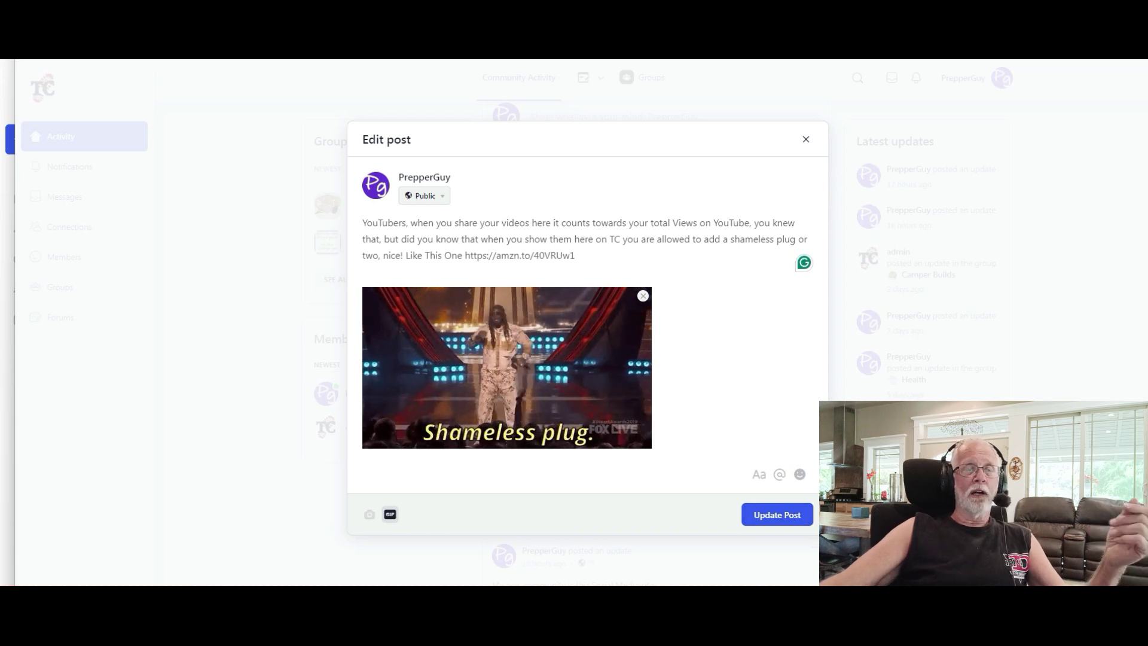
key("Escape")
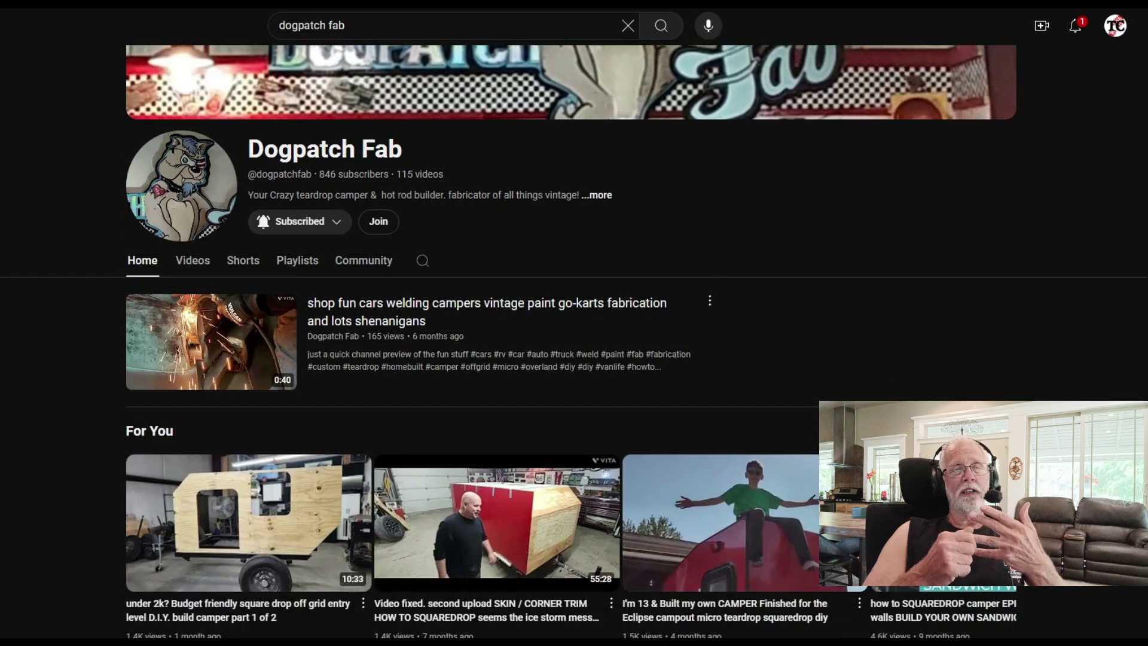
scroll(211, 412, "up", 2)
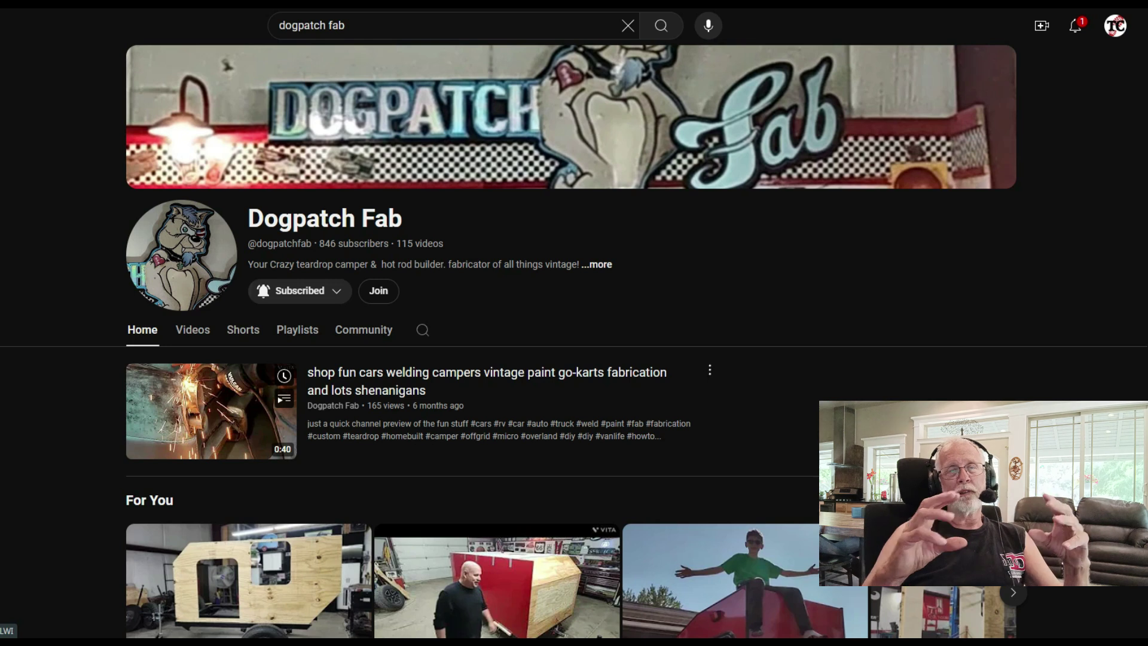
scroll(211, 412, "down", 3)
scroll(574, 341, "down", 1)
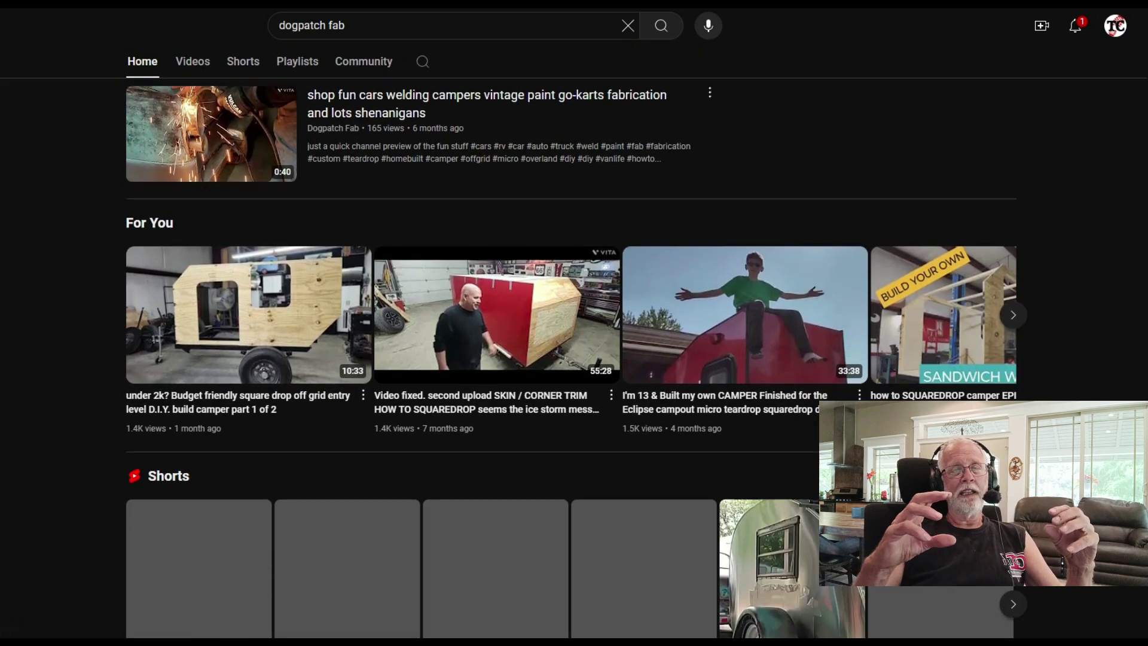
scroll(574, 359, "down", 2)
scroll(574, 359, "down", 3)
mouse_move(198, 518)
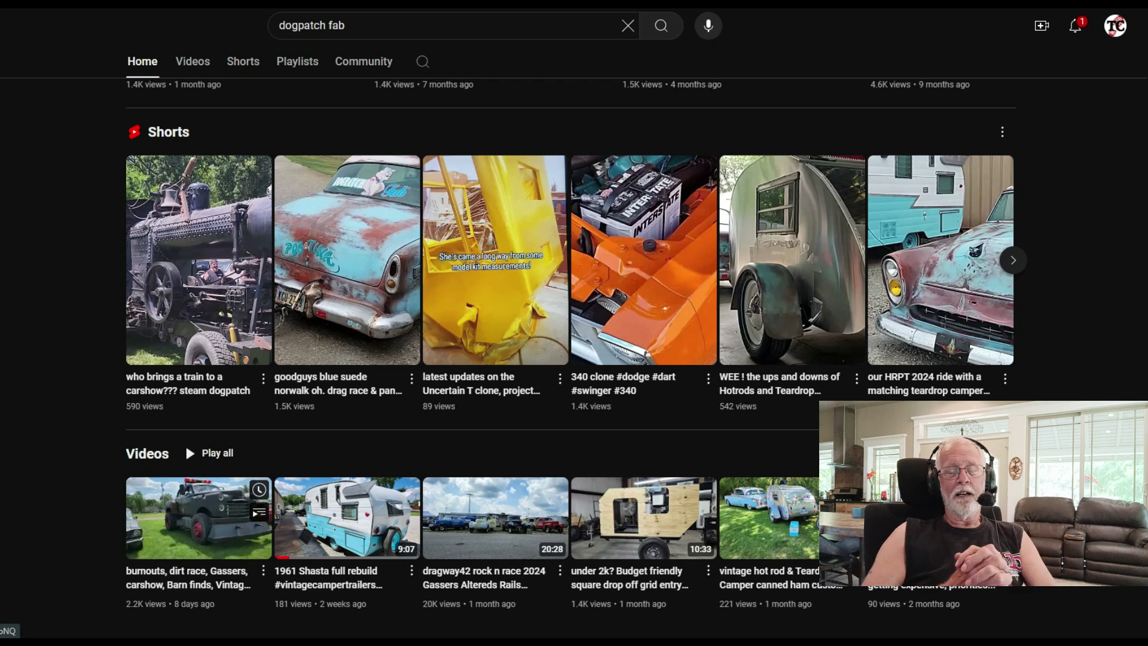
scroll(198, 518, "up", 2)
scroll(574, 359, "up", 6)
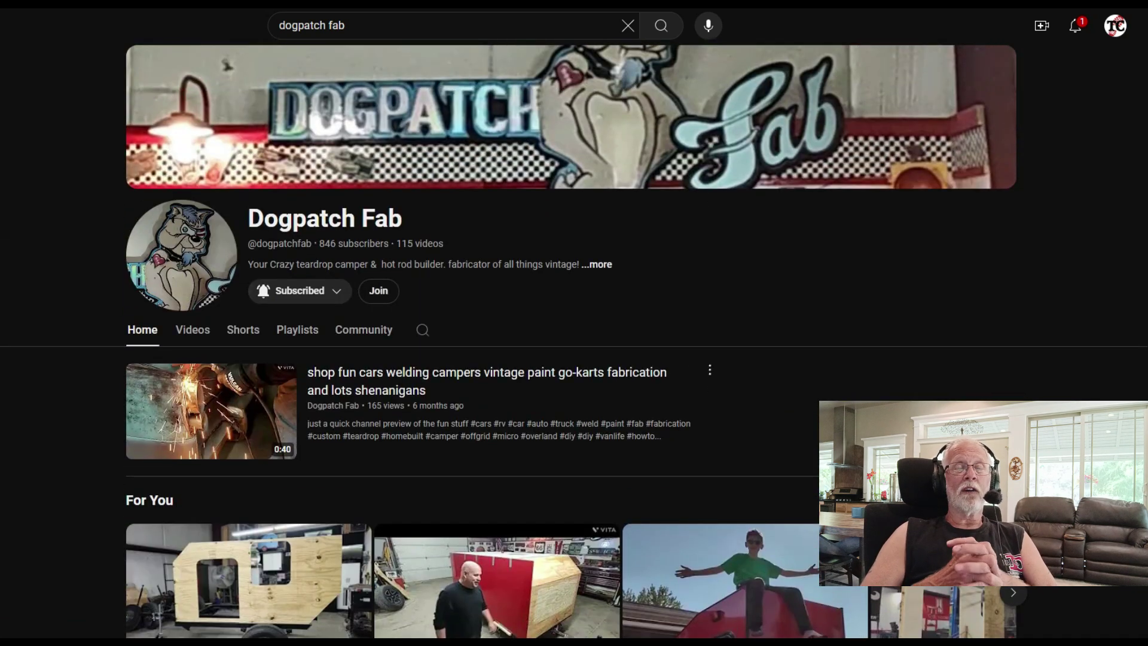
mouse_move(211, 412)
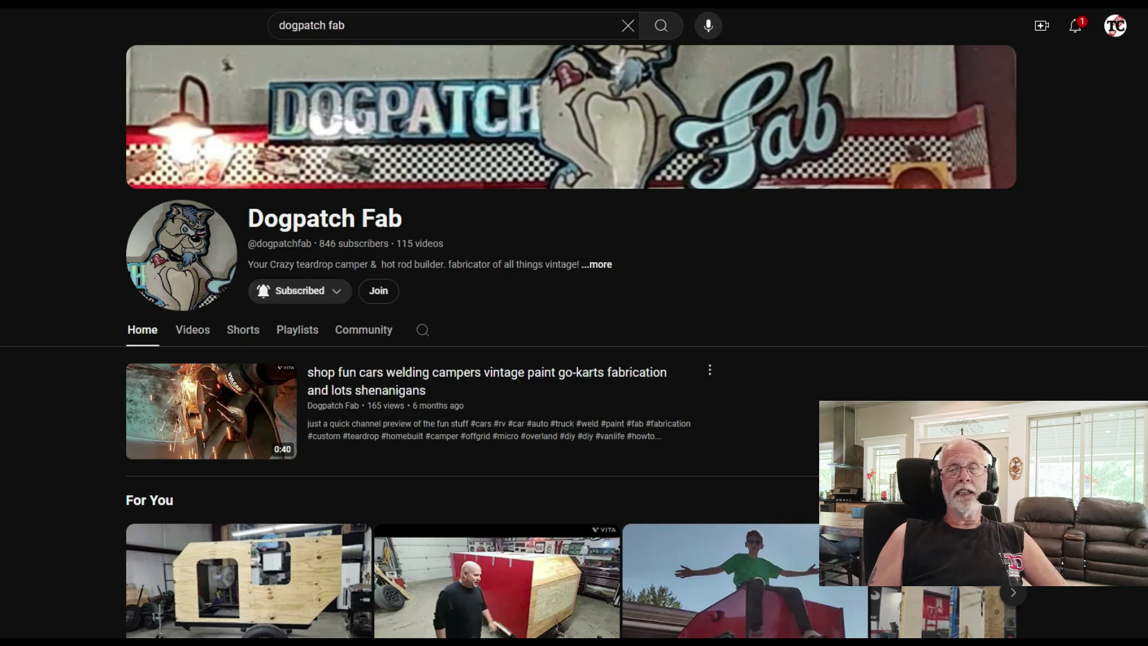
mouse_move(251, 383)
scroll(251, 382, "down", 1)
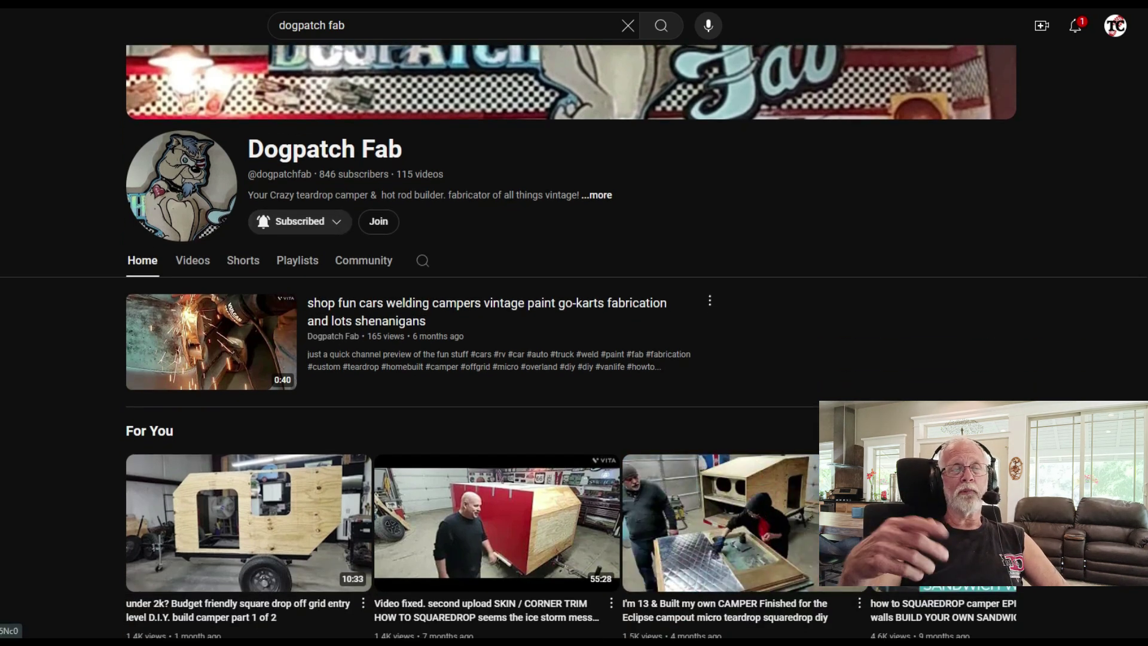
scroll(688, 508, "down", 1)
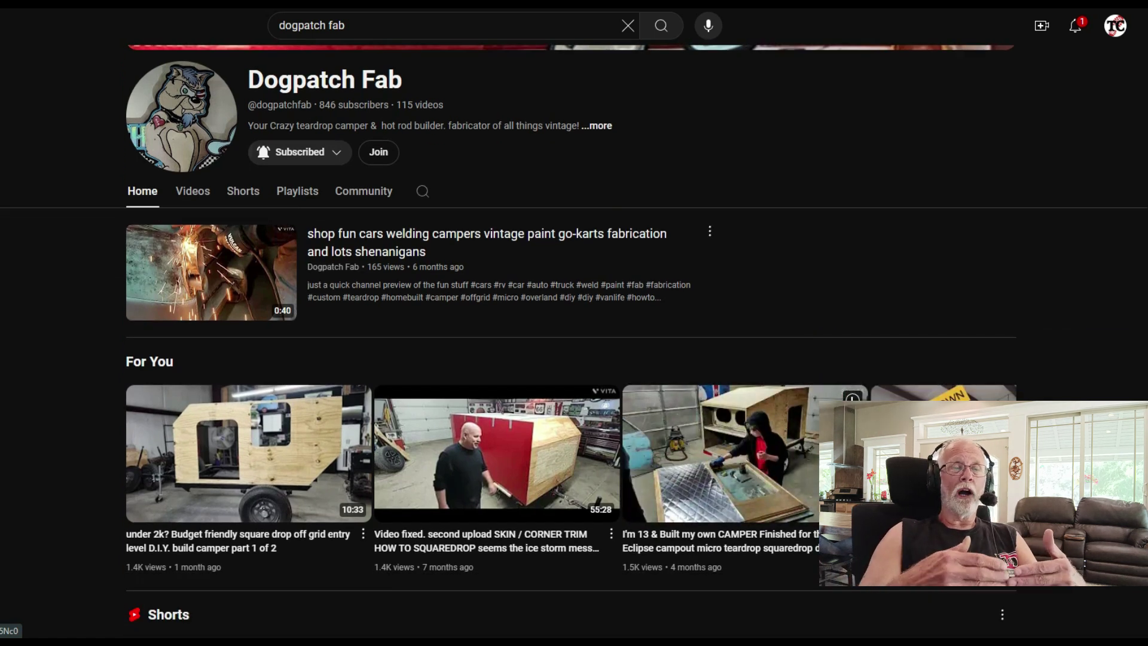
scroll(687, 508, "down", 4)
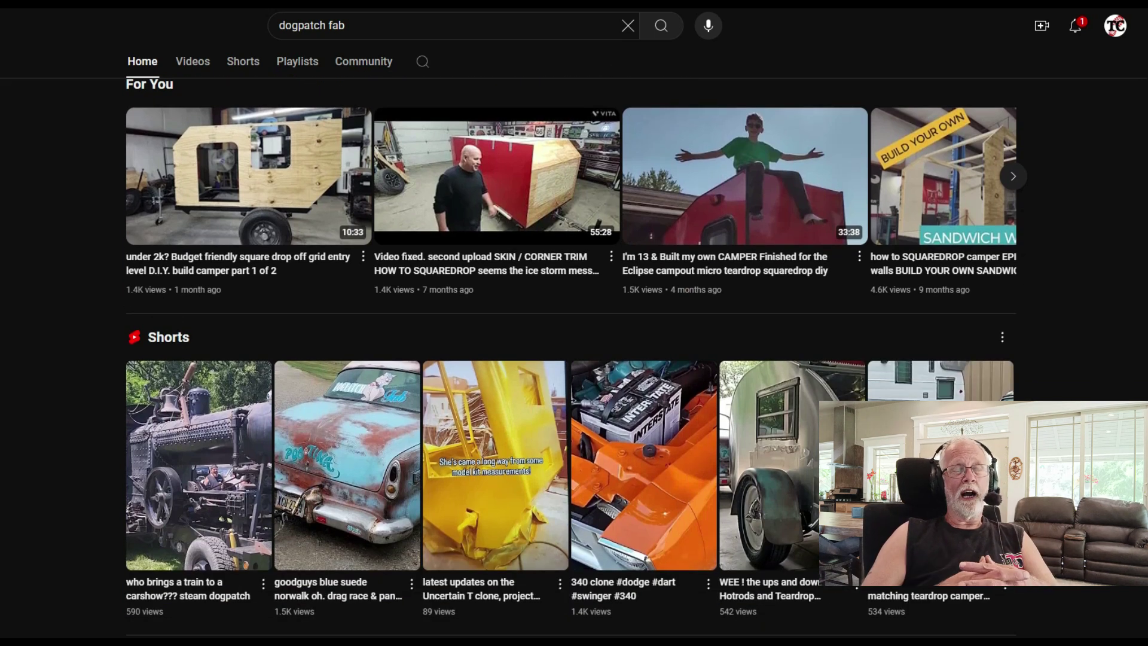
scroll(574, 358, "down", 3)
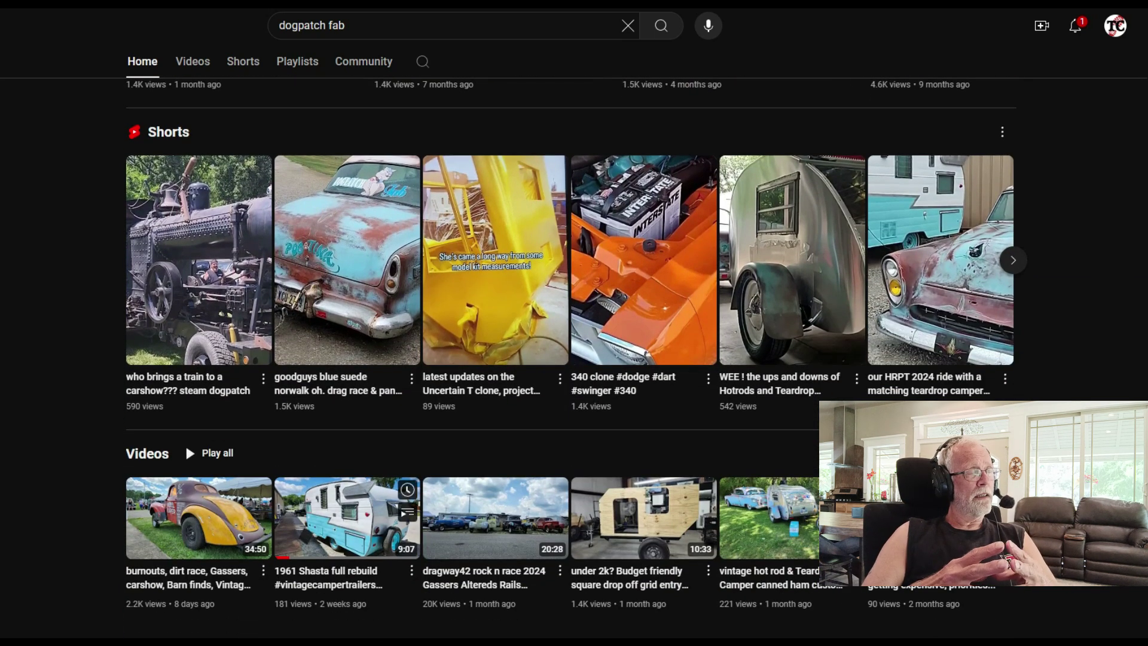